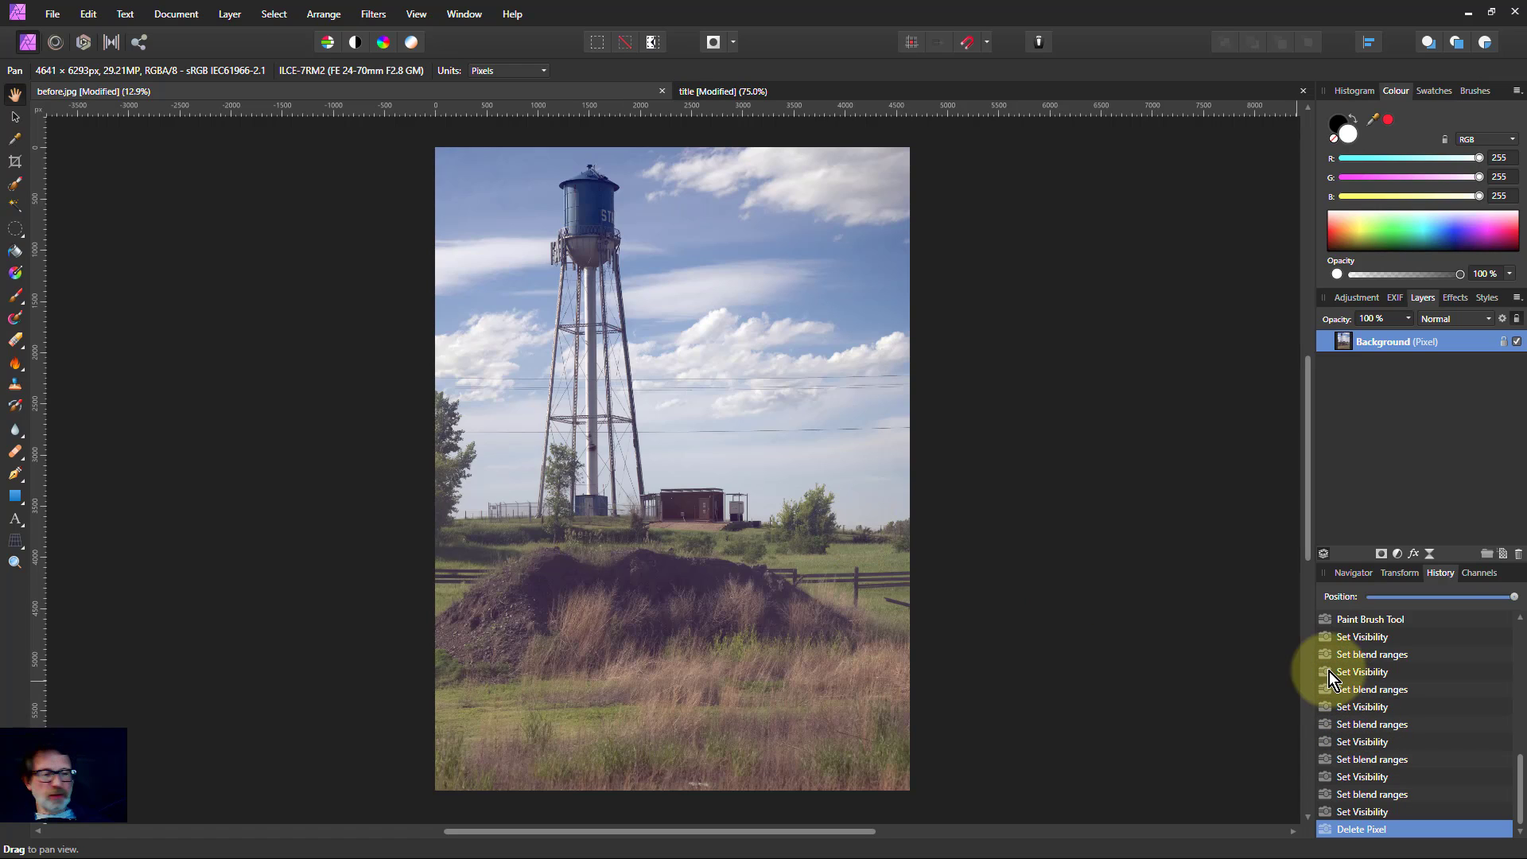
# - Add a new pixel layer above the Background and fill it with the custom grey colour at 100 % opacity
pyautogui.click(1503, 554)
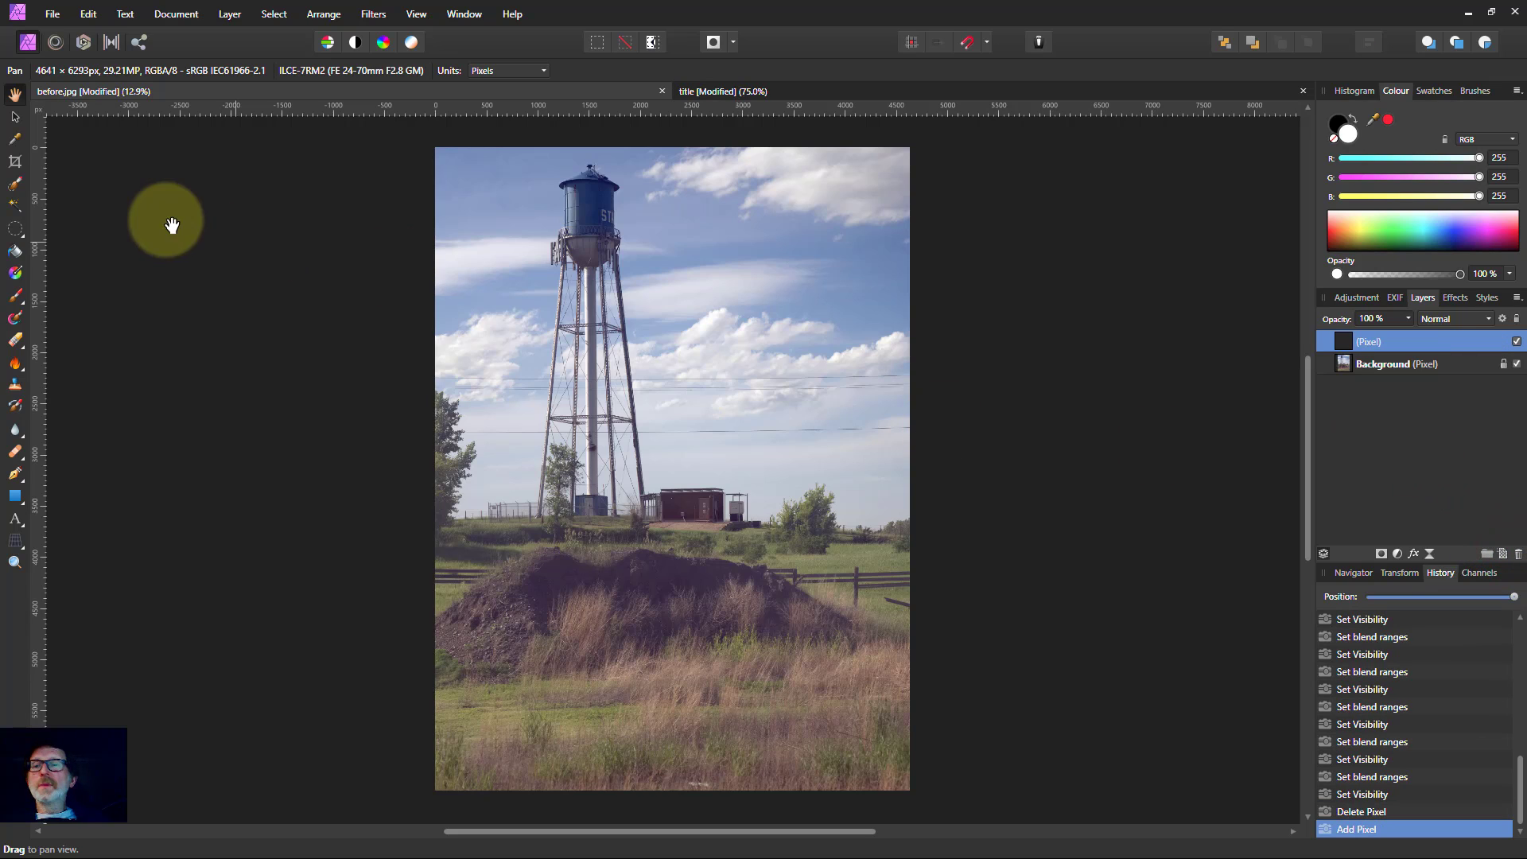
pyautogui.click(78, 12)
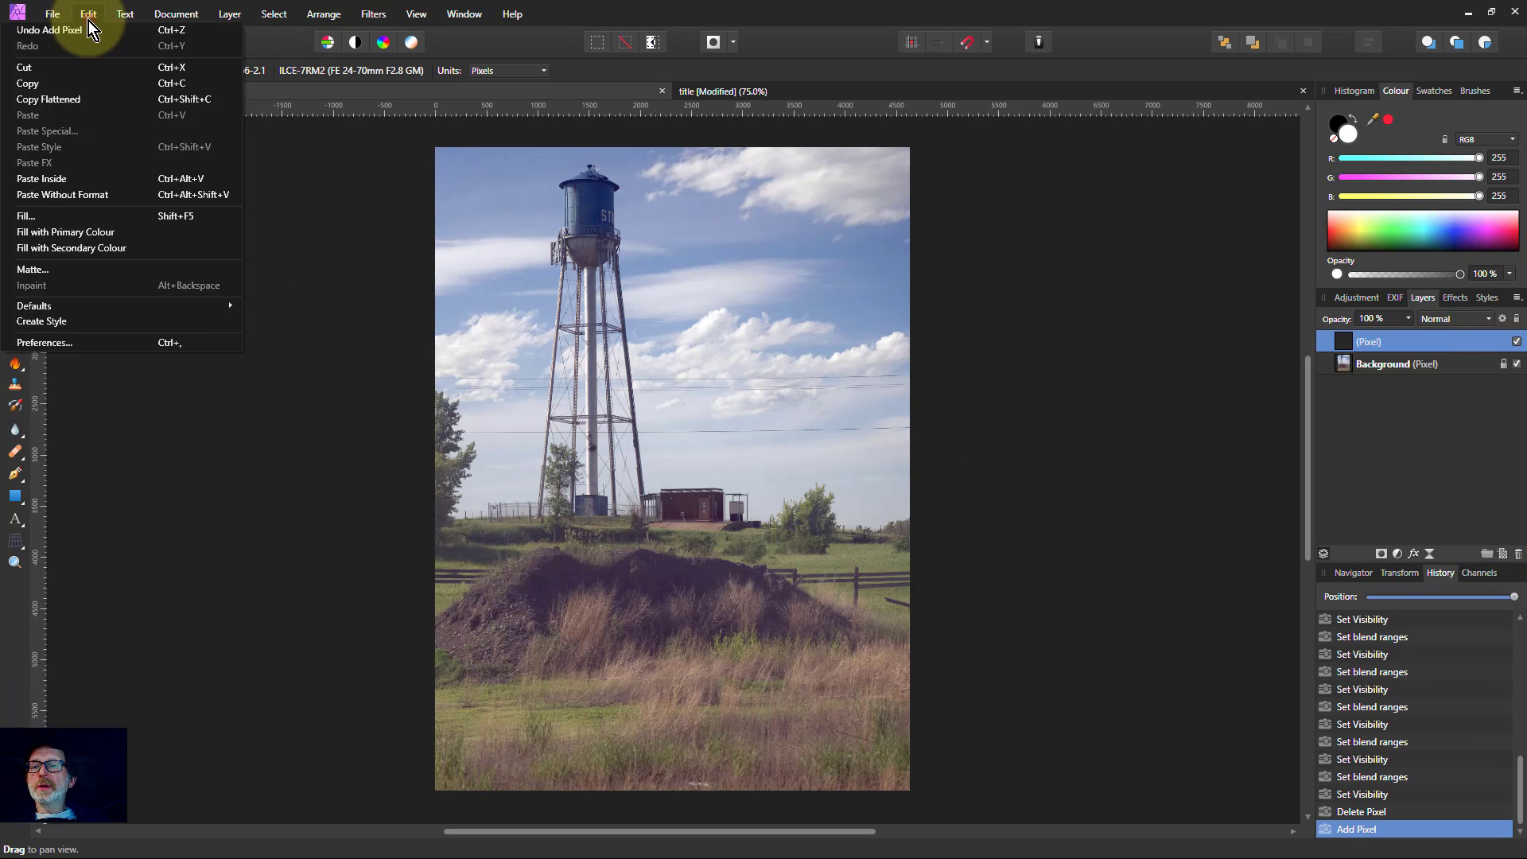
pyautogui.click(56, 213)
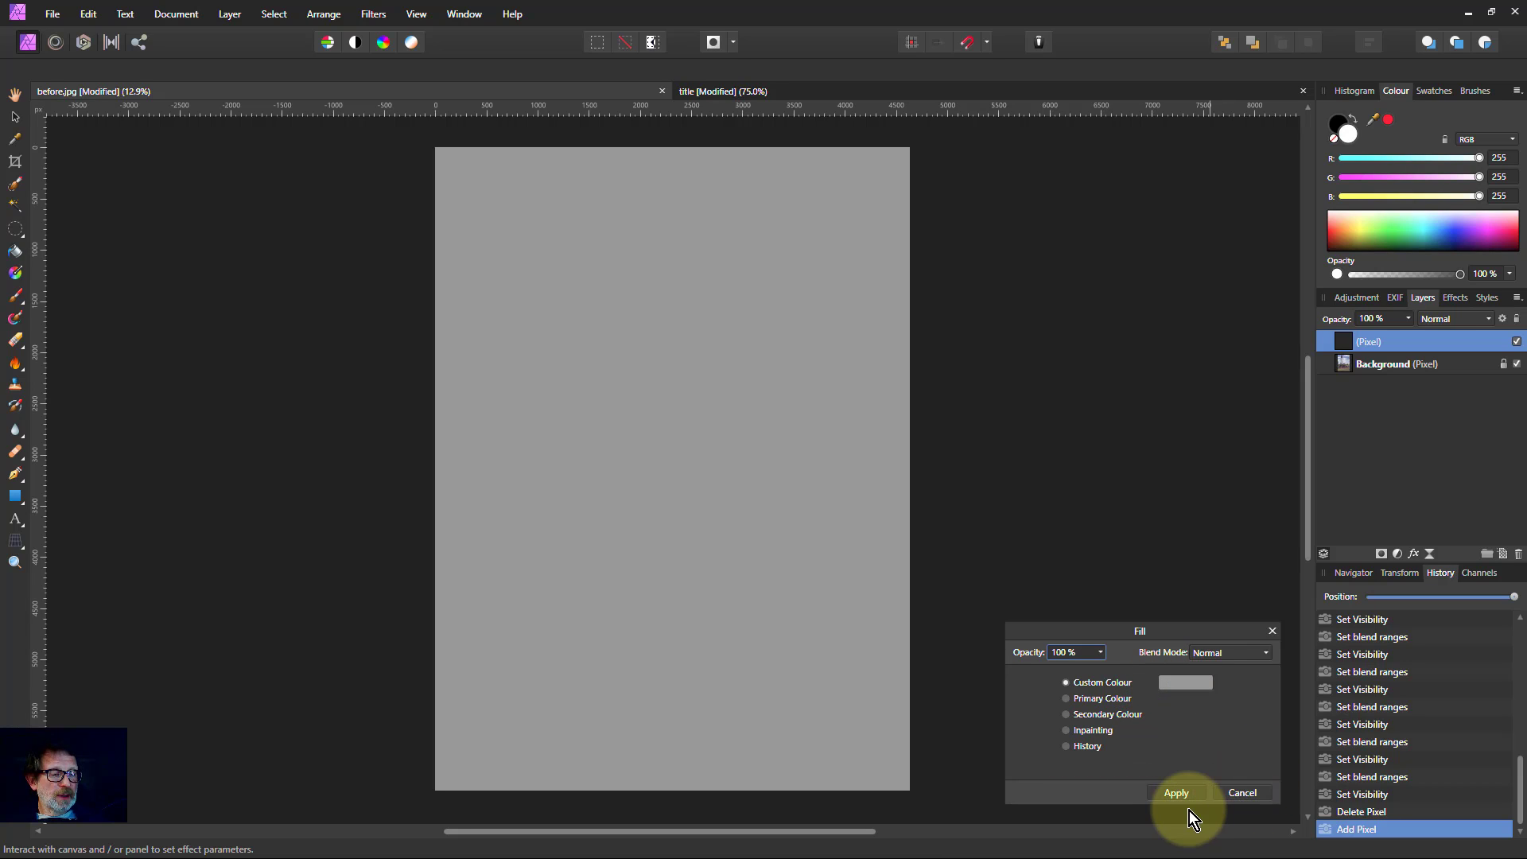
pyautogui.click(1177, 792)
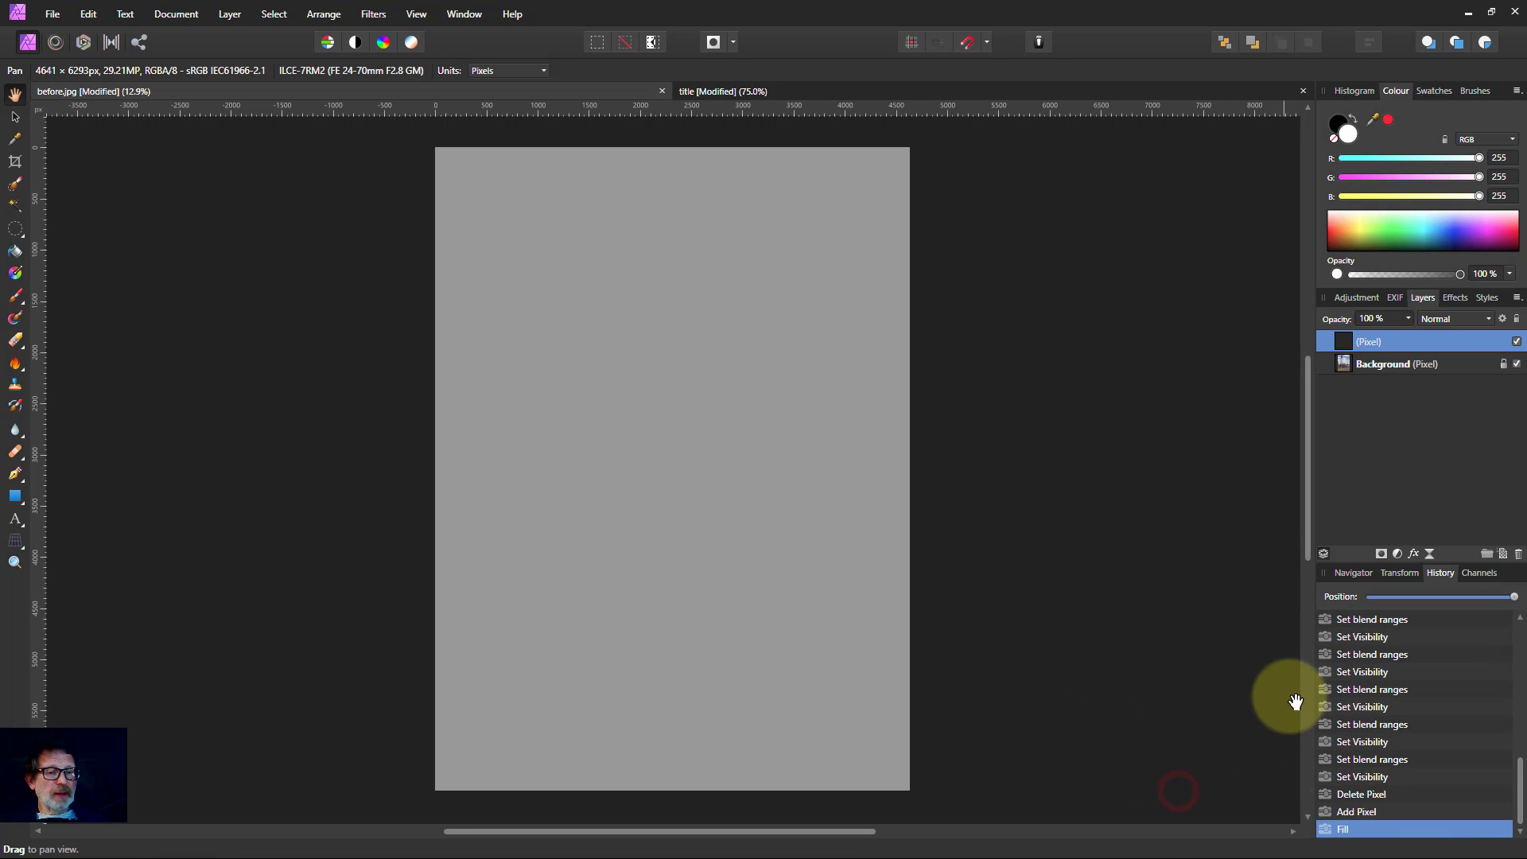
# - Set the grey pixel layer's blend mode to Overlay
pyautogui.click(1453, 321)
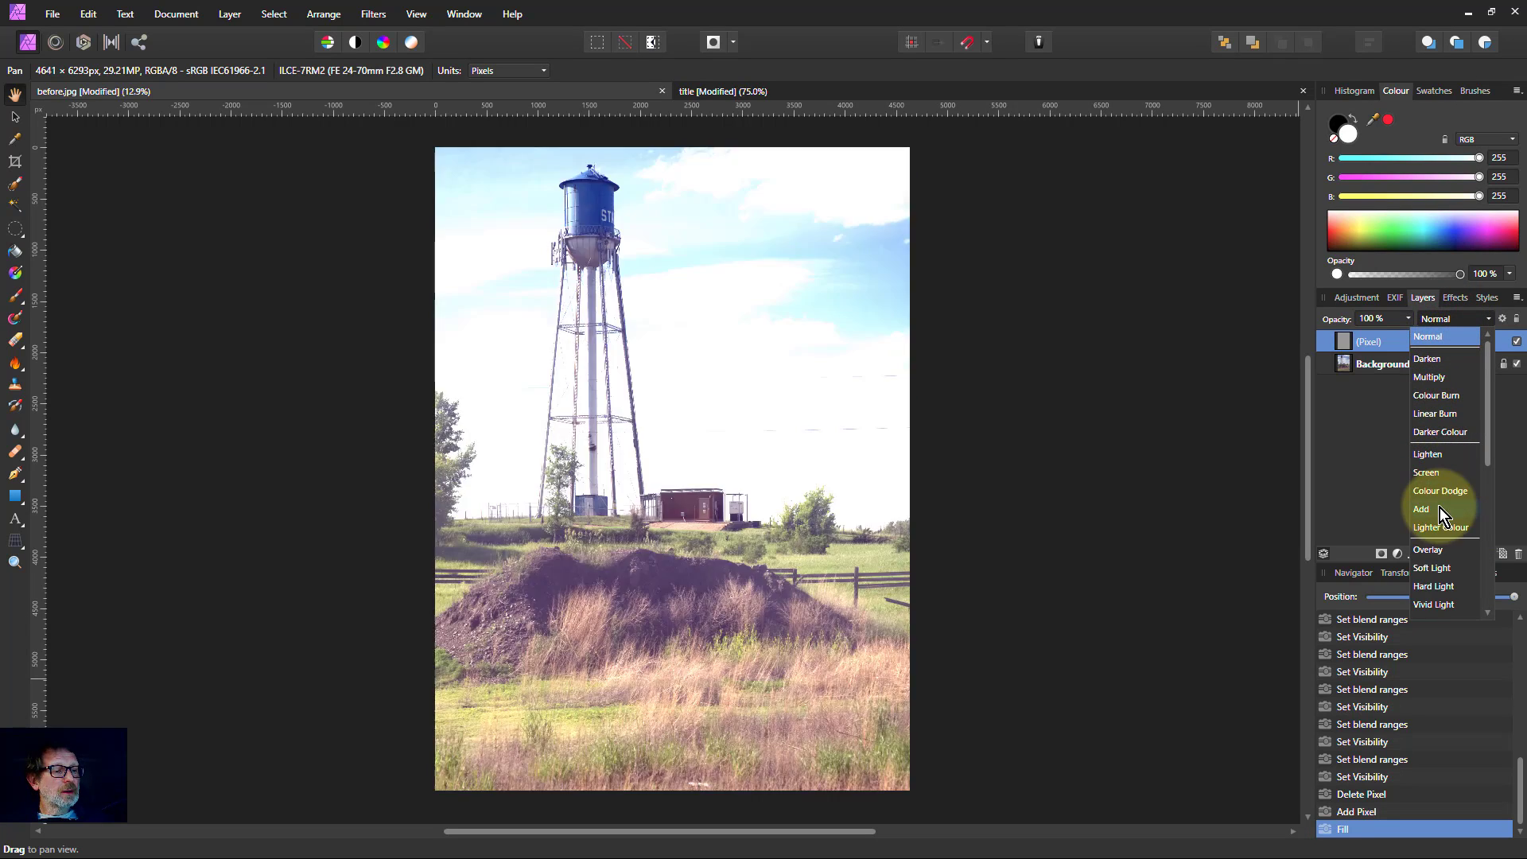
pyautogui.click(1428, 554)
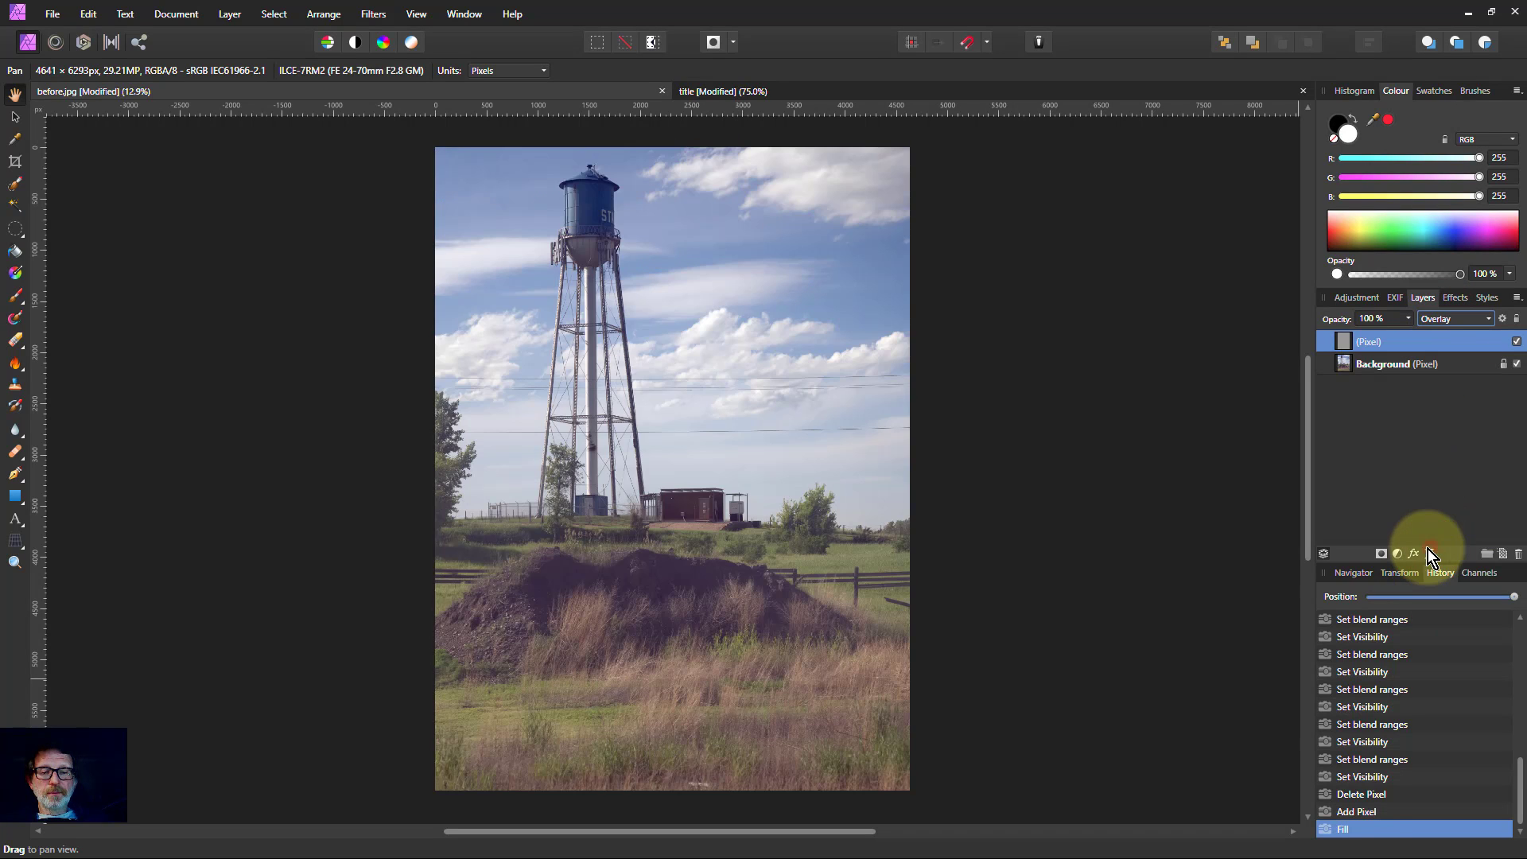
# - Try brushing white over the grass and black over the dirt mound on the grey layer, and undo both strokes
pyautogui.click(14, 298)
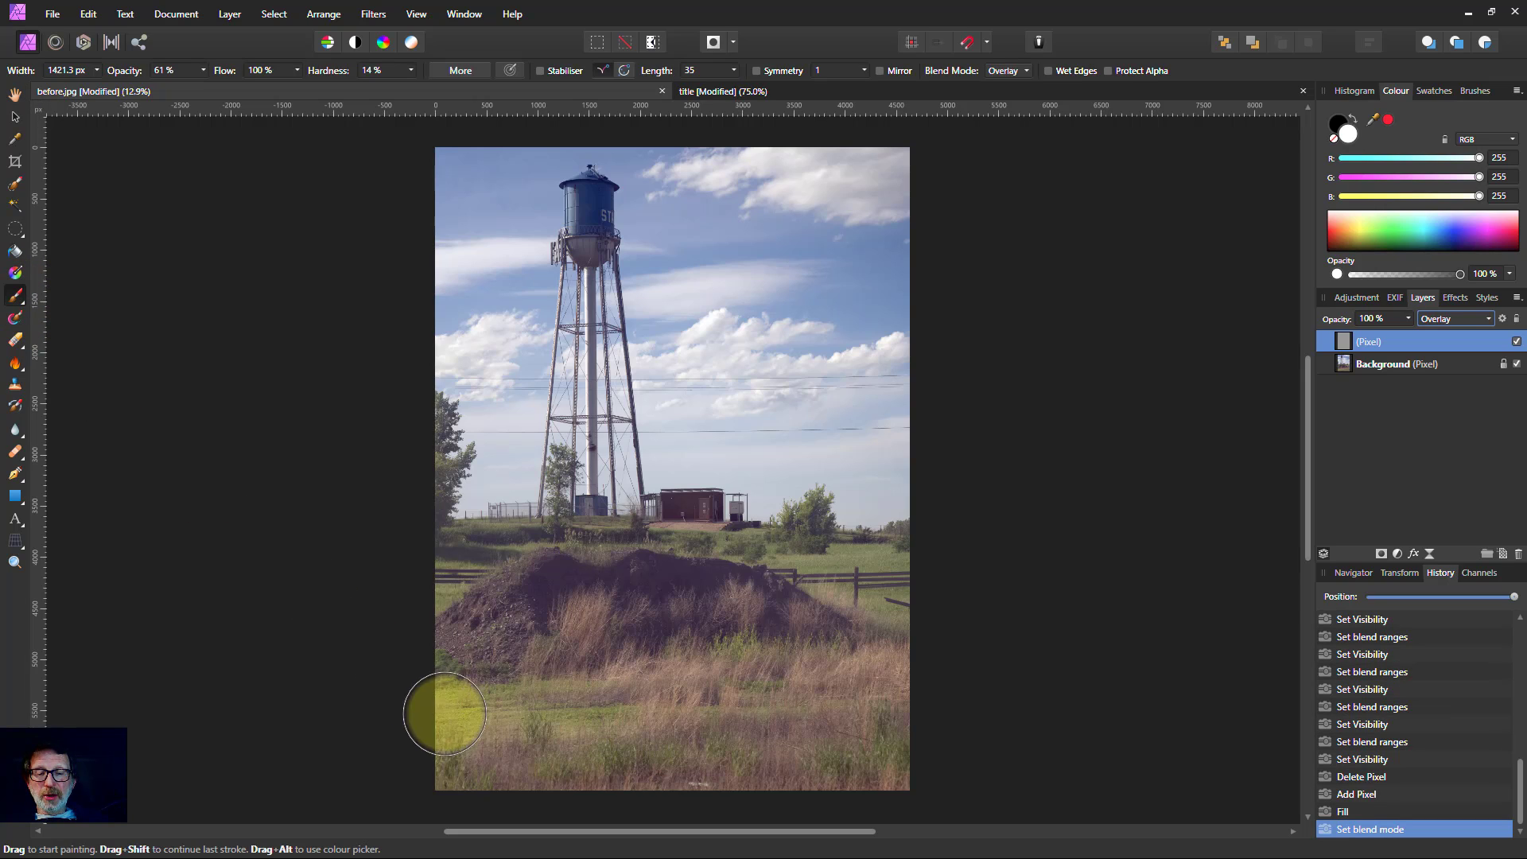
pyautogui.moveTo(456, 708); pyautogui.dragTo(792, 680)
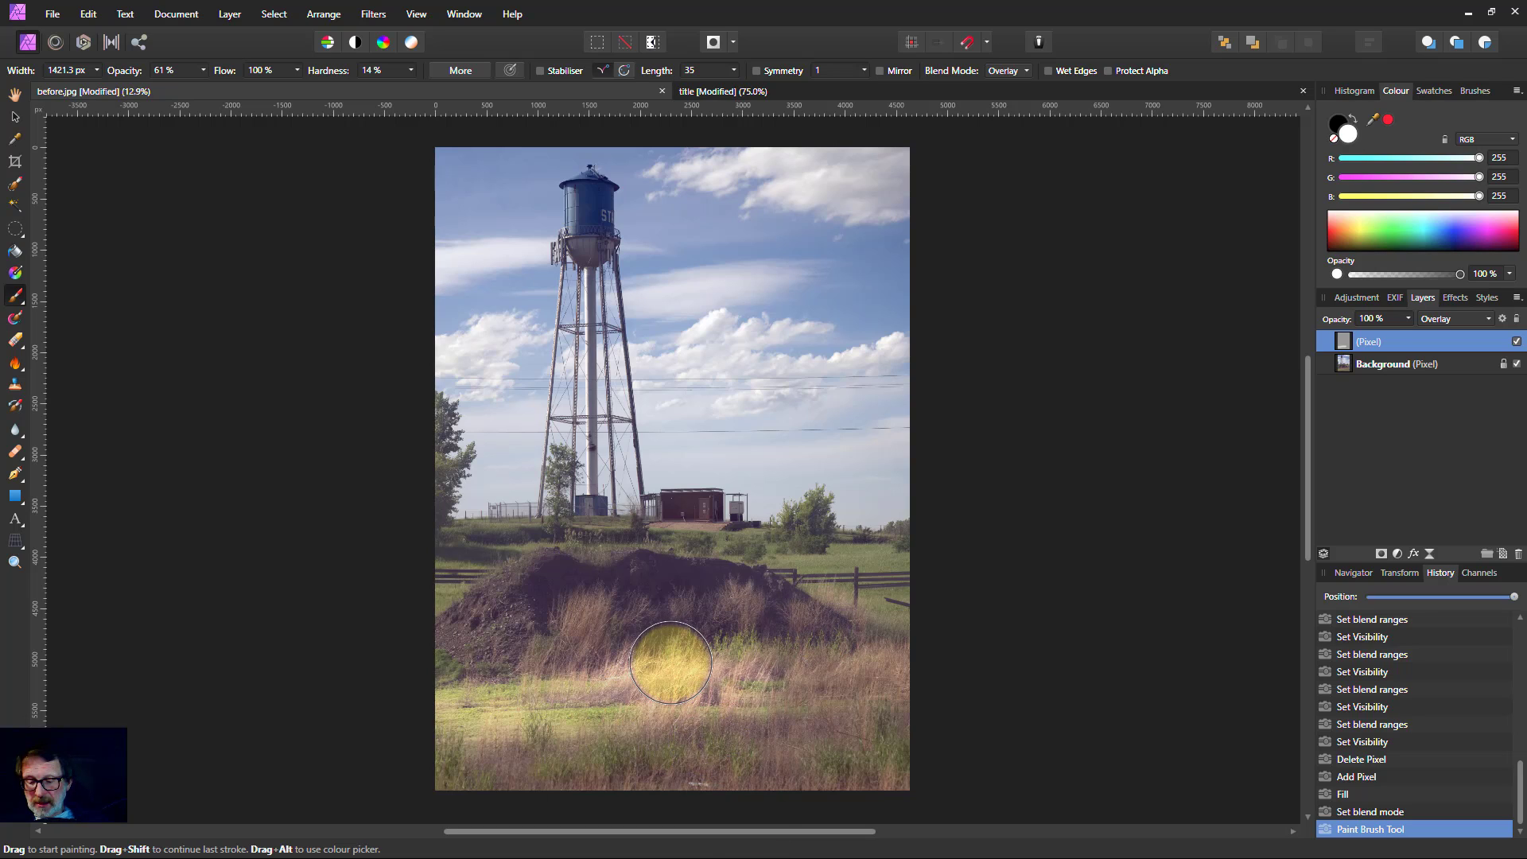
pyautogui.press('x')
pyautogui.moveTo(668, 587)
pyautogui.mouseDown()
pyautogui.moveTo(768, 639)
pyautogui.moveTo(775, 682)
pyautogui.moveTo(762, 615)
pyautogui.mouseUp()
pyautogui.moveTo(588, 613); pyautogui.dragTo(477, 641)
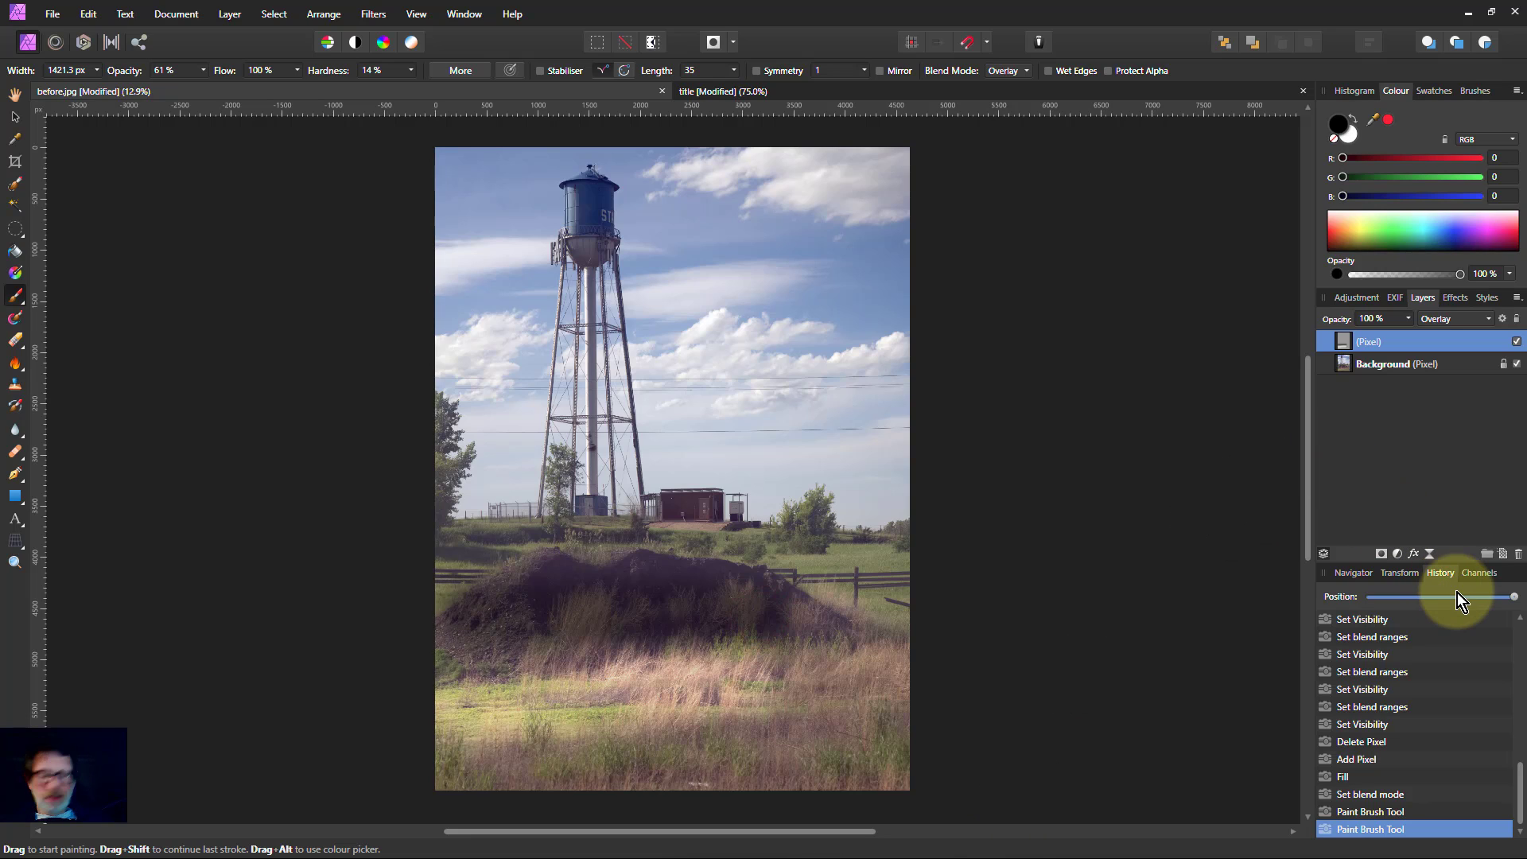
pyautogui.hotkey('ctrl', 'z')
pyautogui.hotkey('ctrl', 'z')
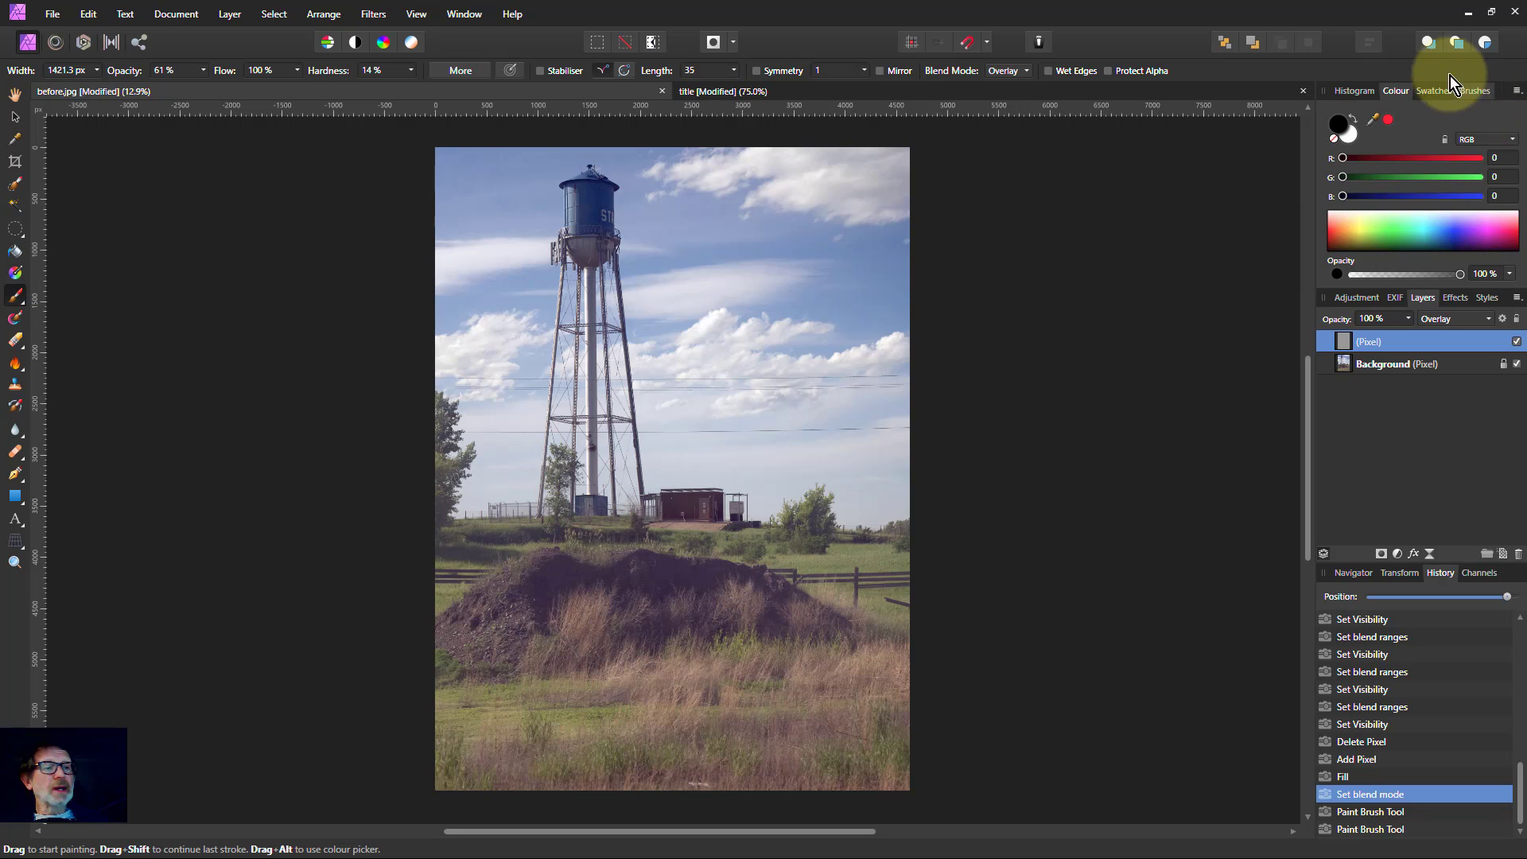
# - Brush white across the dirt mound on the Overlay layer and inspect the stroke with the Background briefly hidden
pyautogui.click(1355, 137)
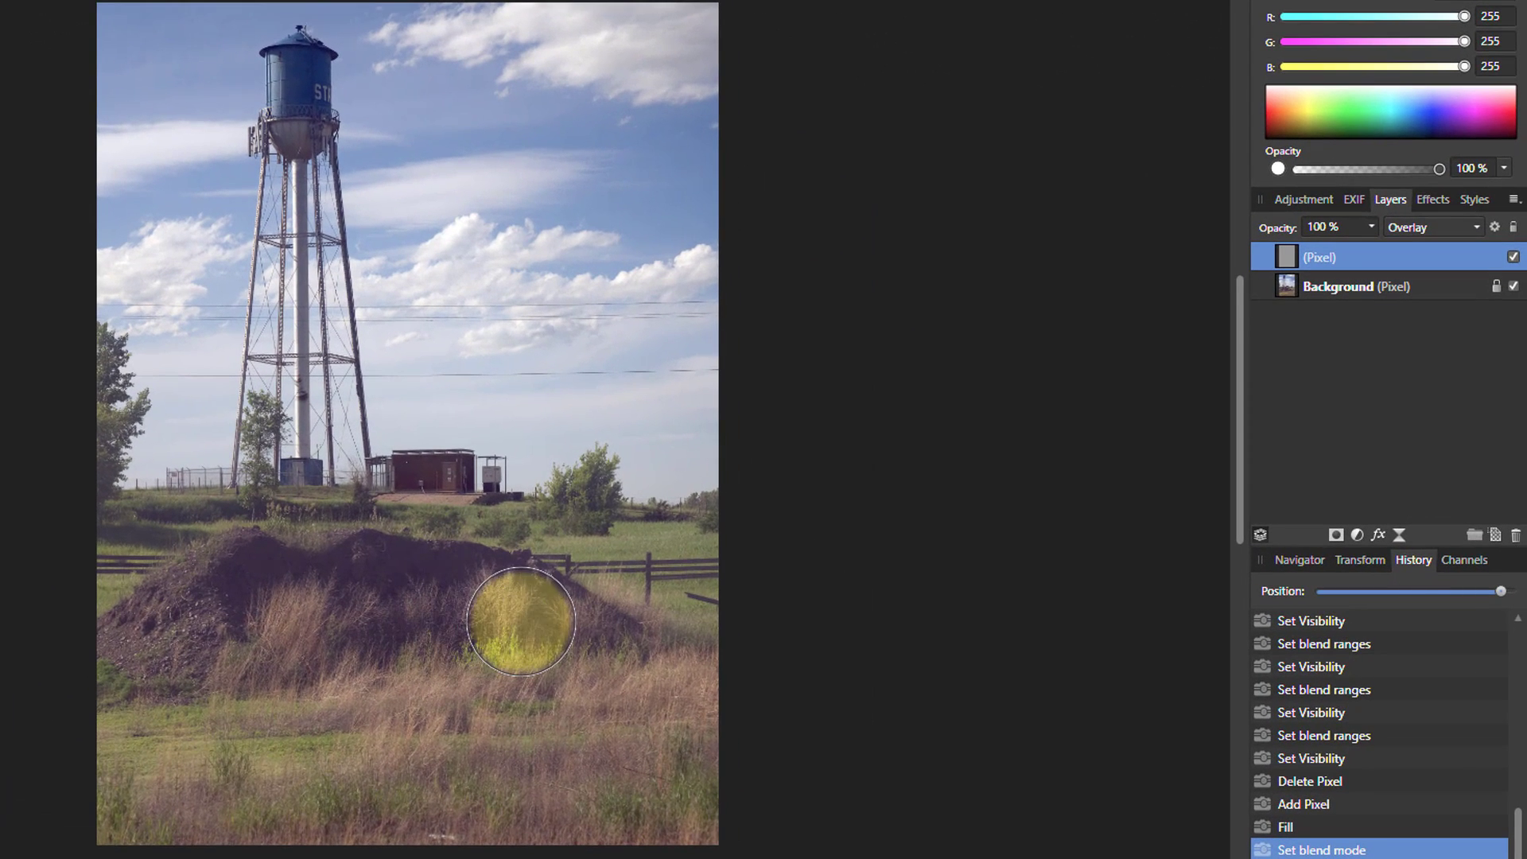
pyautogui.moveTo(279, 626)
pyautogui.mouseDown()
pyautogui.moveTo(209, 637)
pyautogui.moveTo(302, 620)
pyautogui.mouseUp()
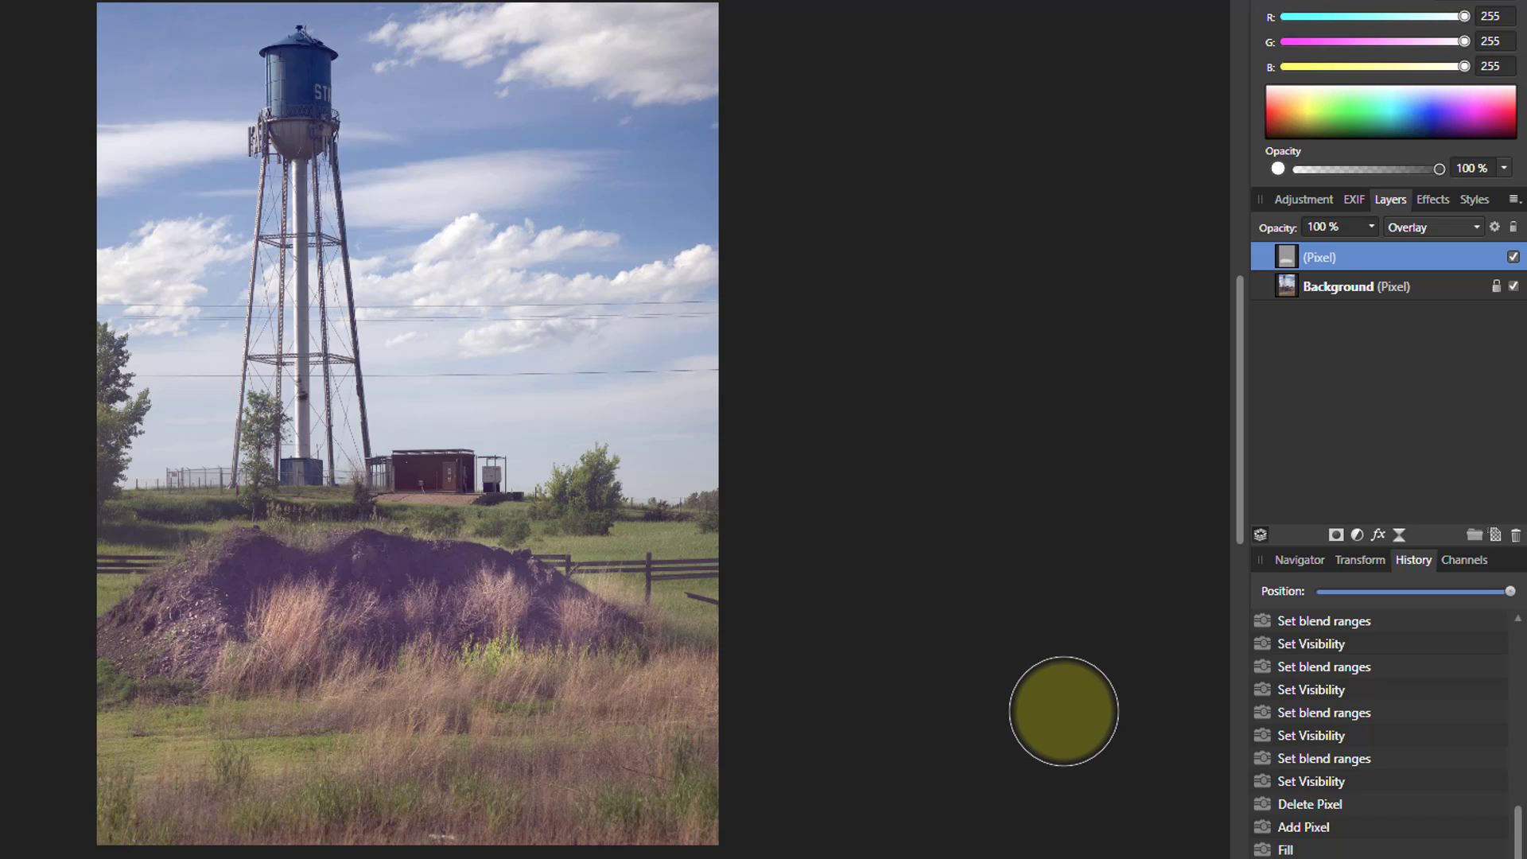
pyautogui.click(1514, 286)
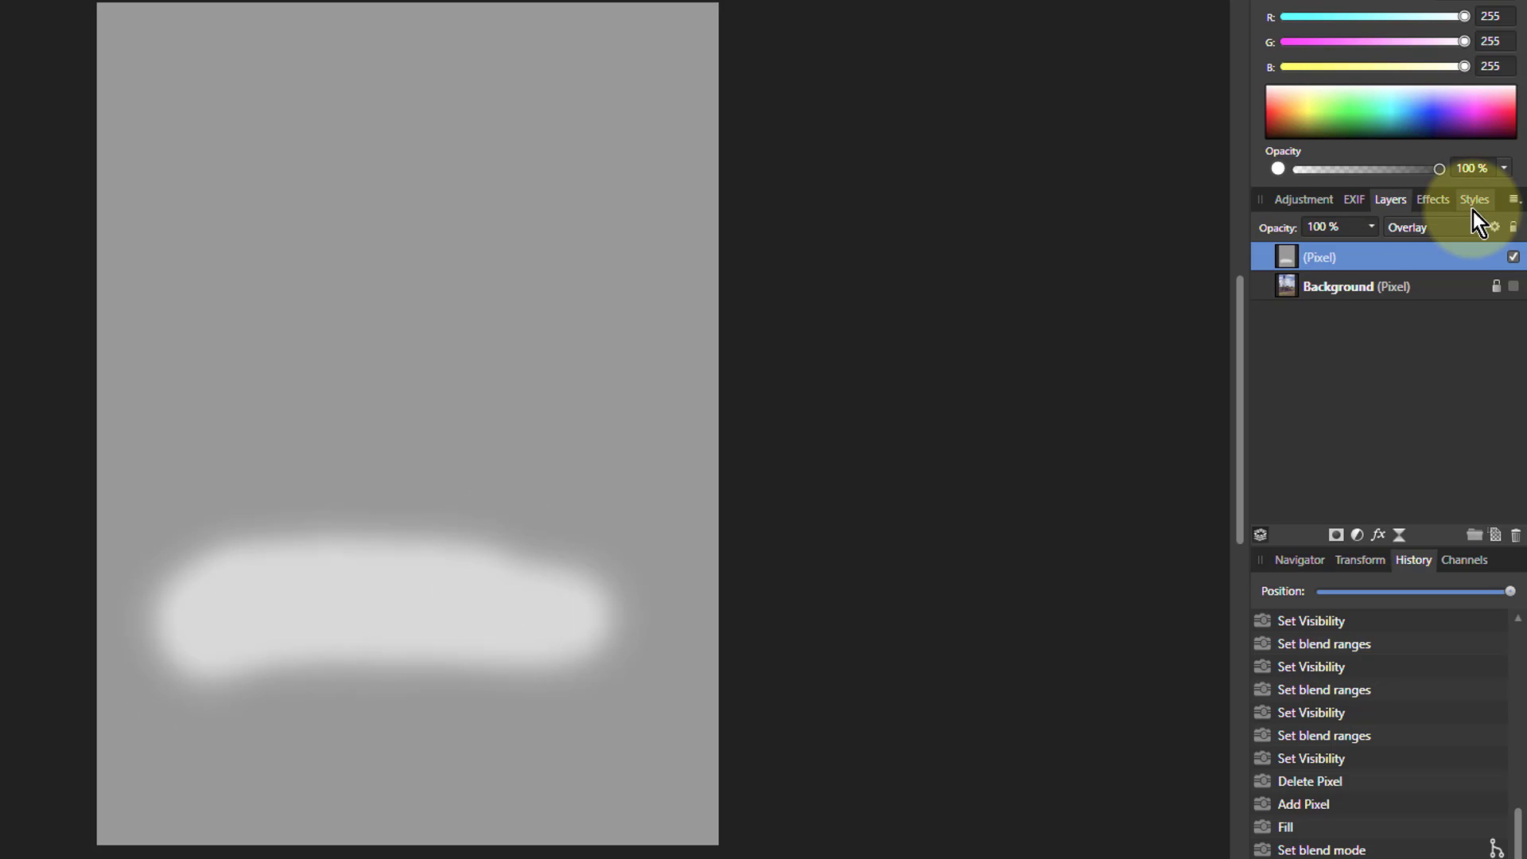
pyautogui.click(1514, 286)
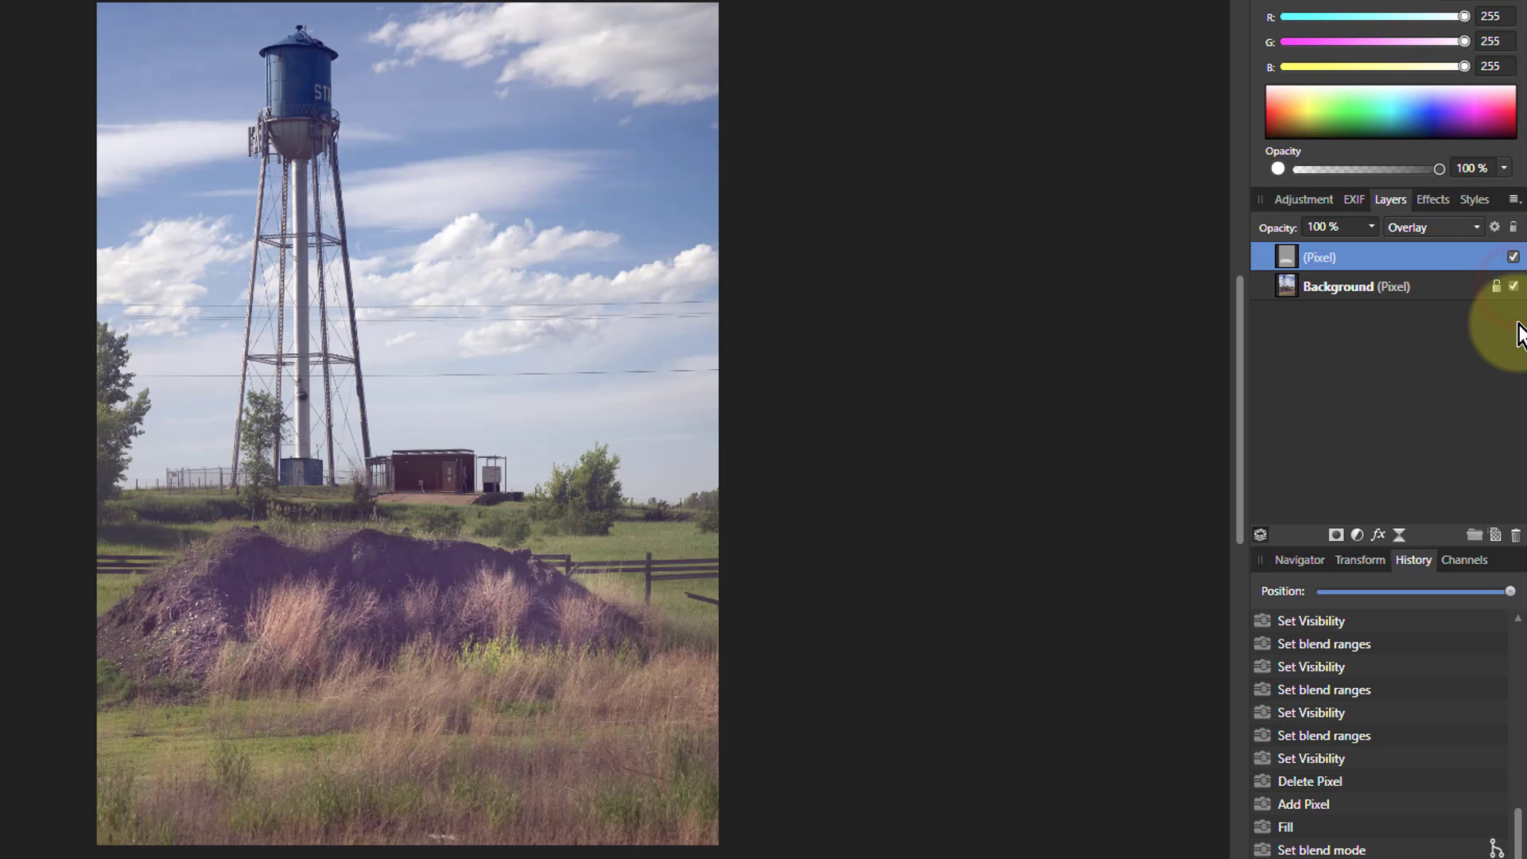
# - Open the Overlay layer's blend options and set both ends of the Source Layer Ranges curve to 100 % output
pyautogui.click(1496, 229)
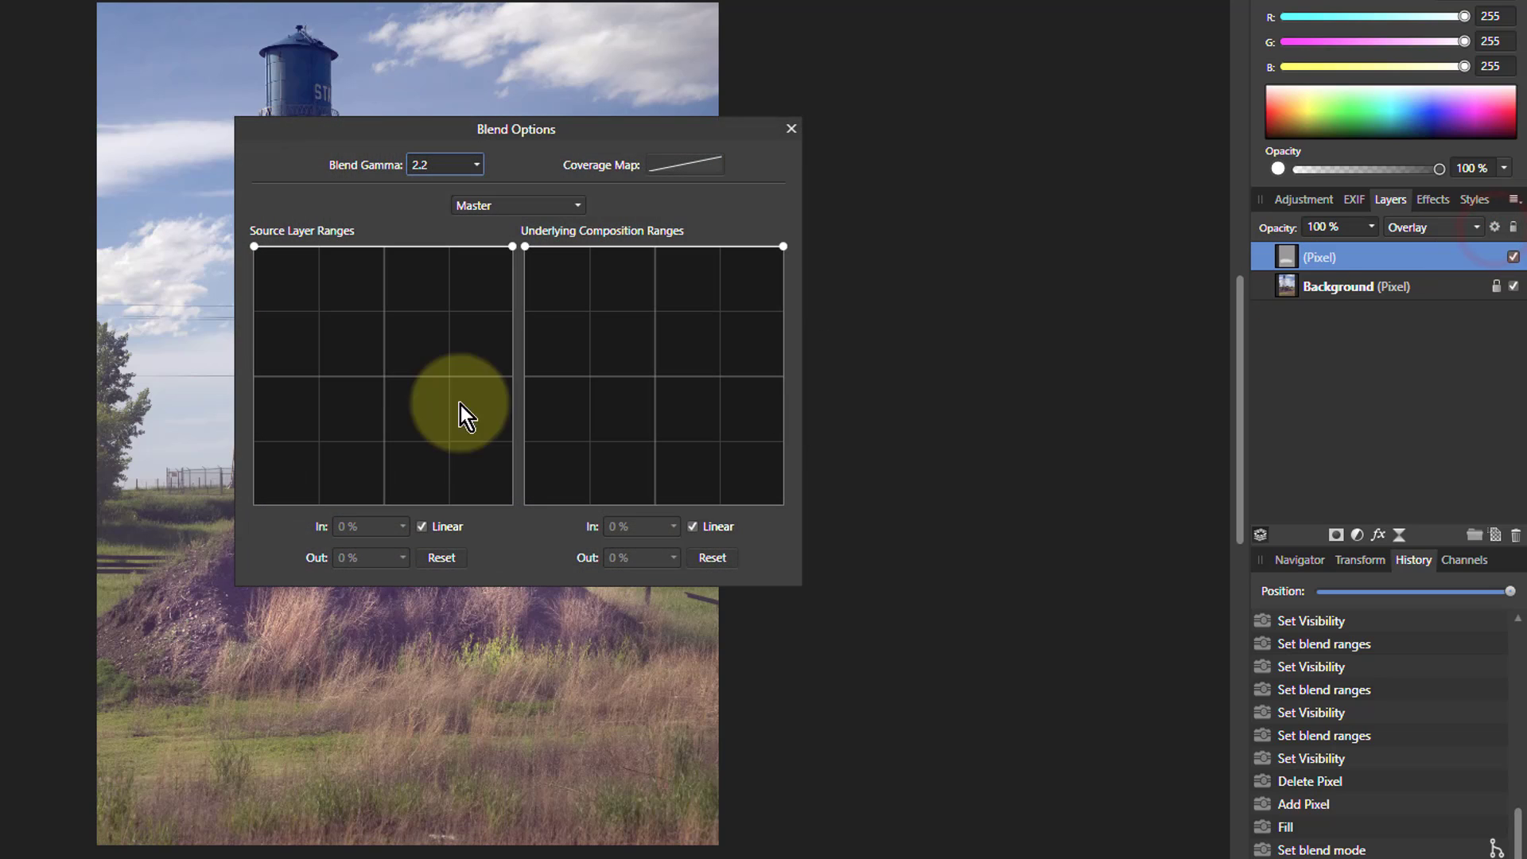
pyautogui.moveTo(344, 132); pyautogui.dragTo(770, 227)
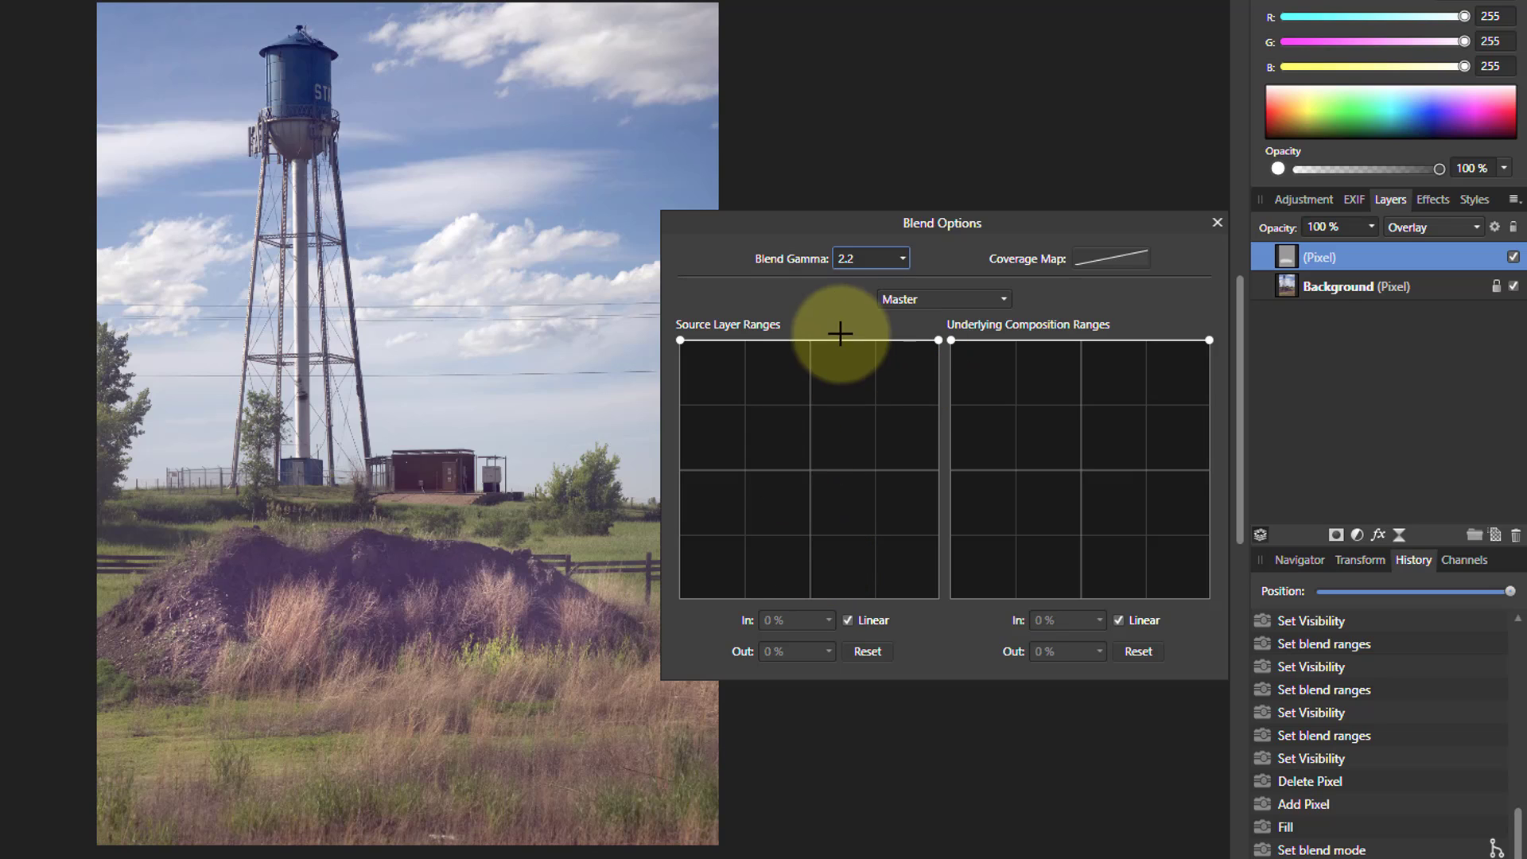
pyautogui.moveTo(680, 340); pyautogui.dragTo(579, 266)
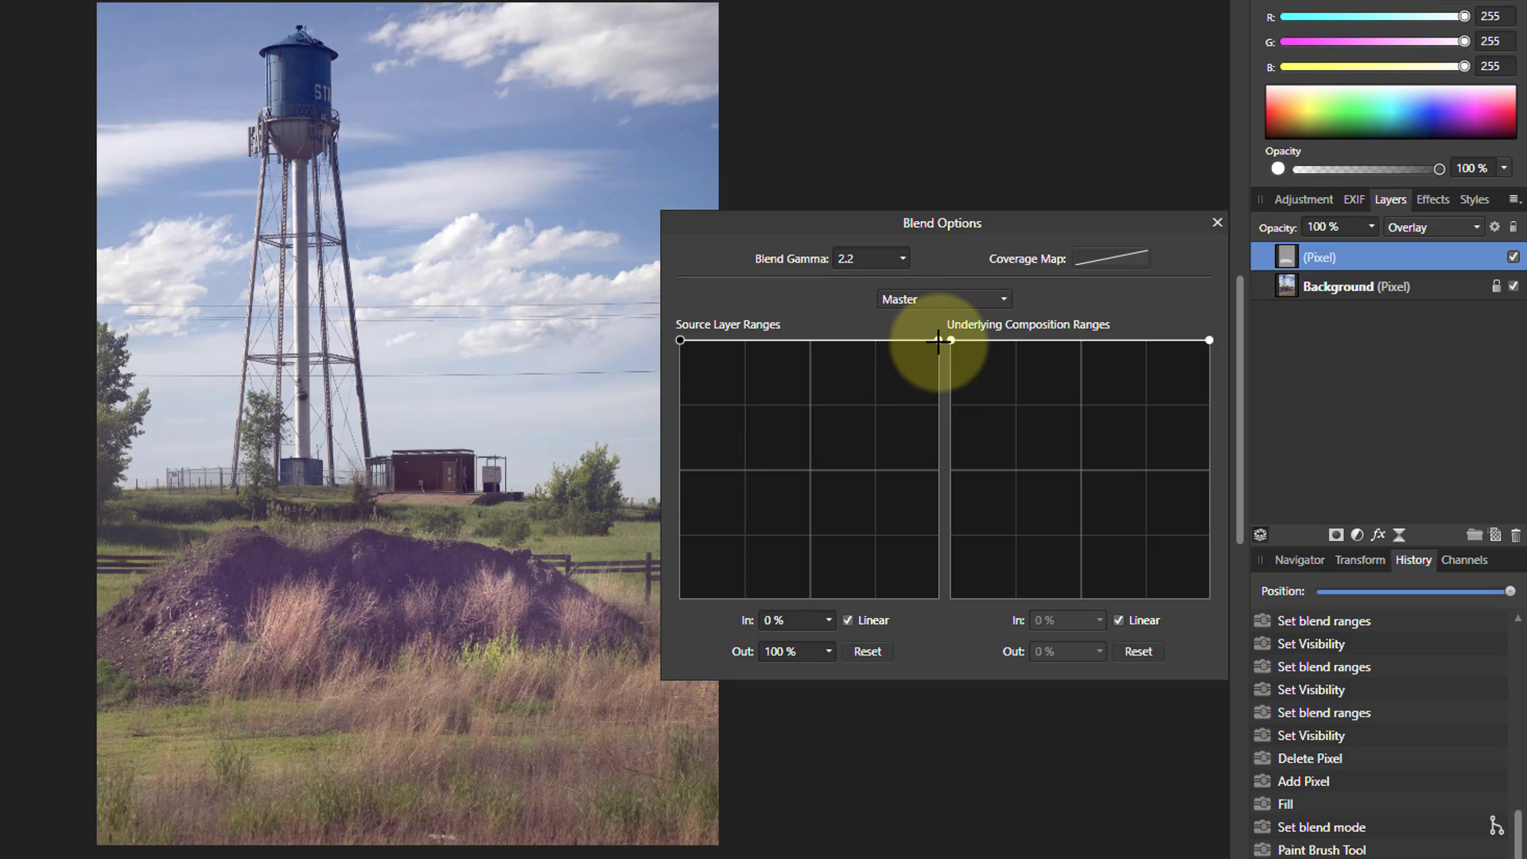
pyautogui.moveTo(940, 341); pyautogui.dragTo(1022, 310)
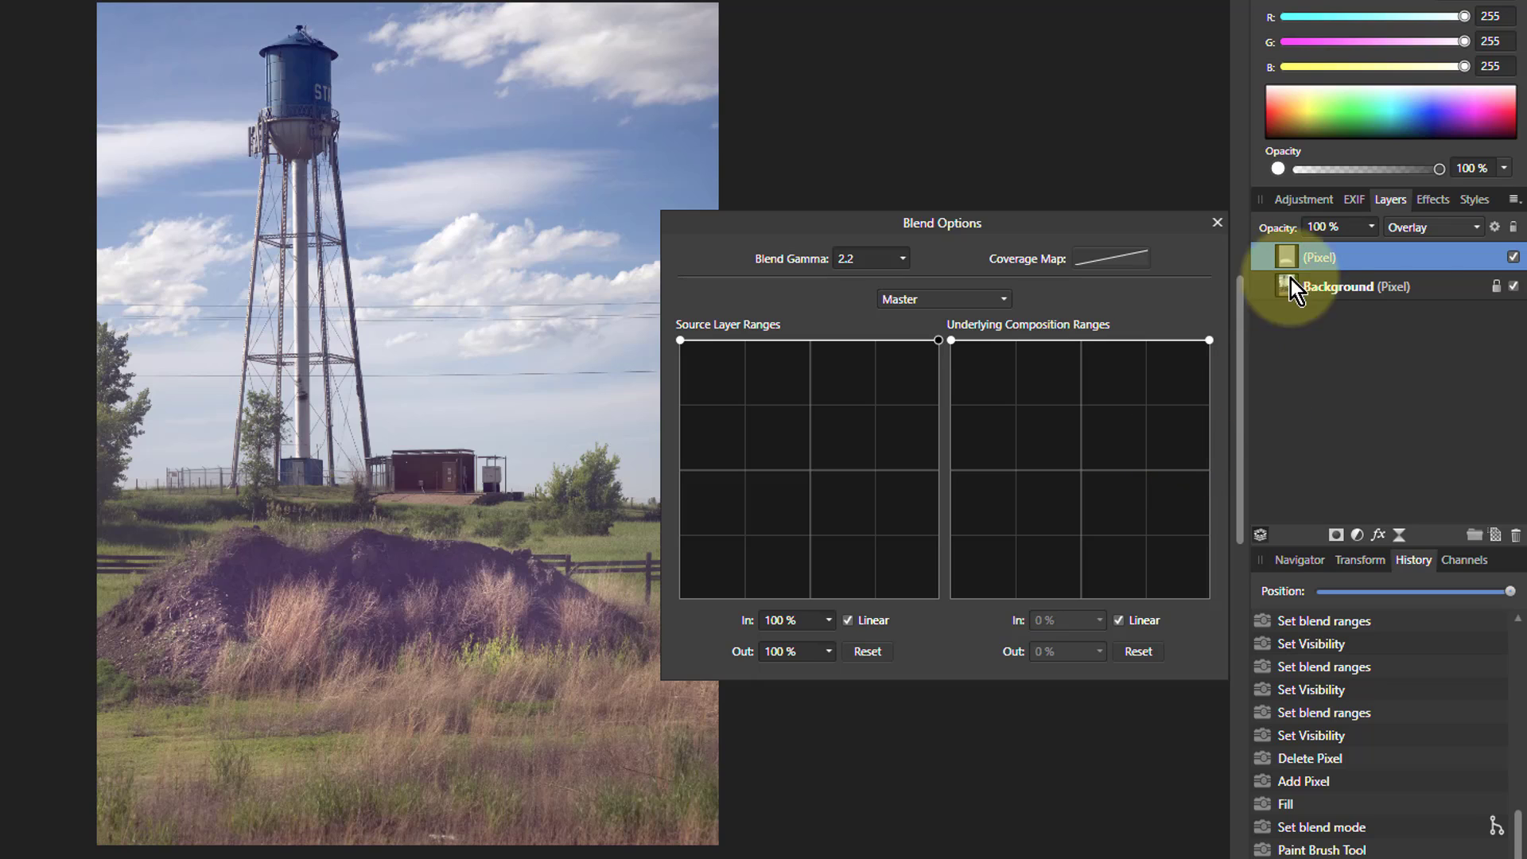
# - Hide the Background and test the highlight end of the Source Layer Ranges at 0 % output, returning it to 100 %
pyautogui.click(1514, 286)
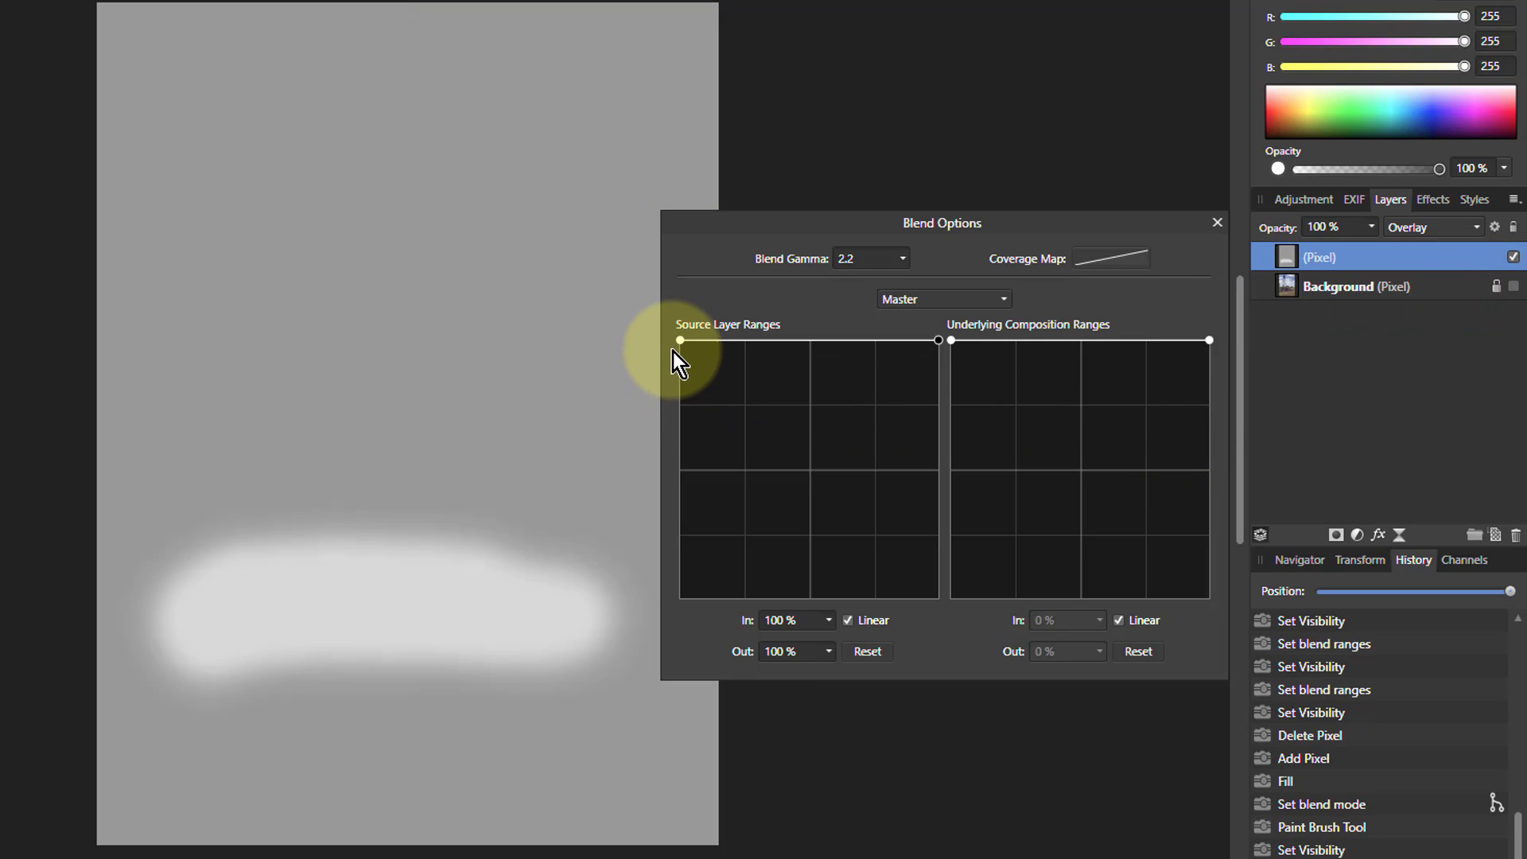
pyautogui.moveTo(675, 350); pyautogui.dragTo(608, 297)
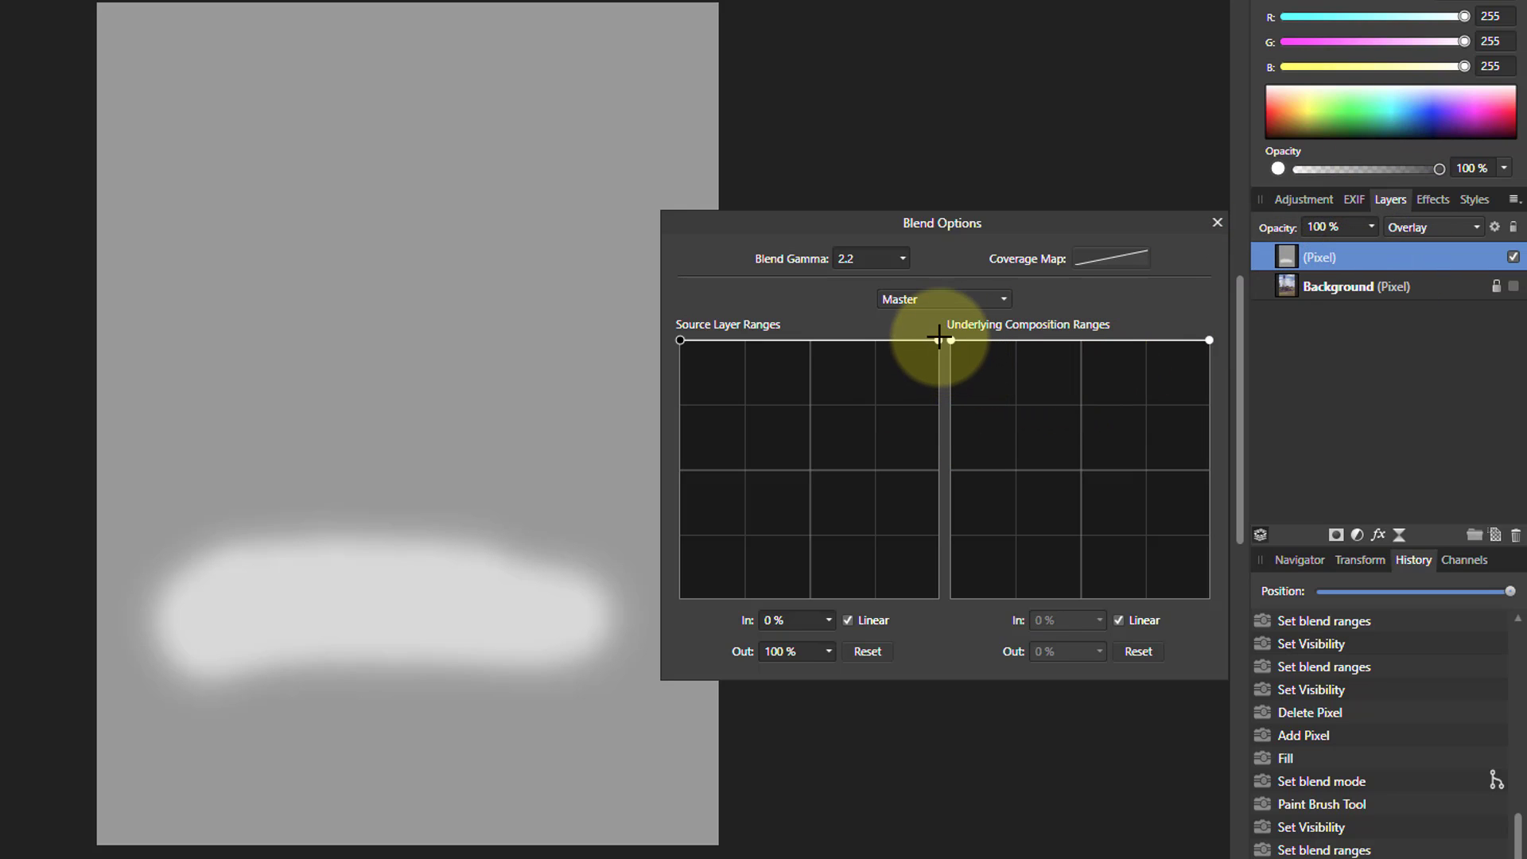
pyautogui.moveTo(943, 345); pyautogui.dragTo(1015, 646)
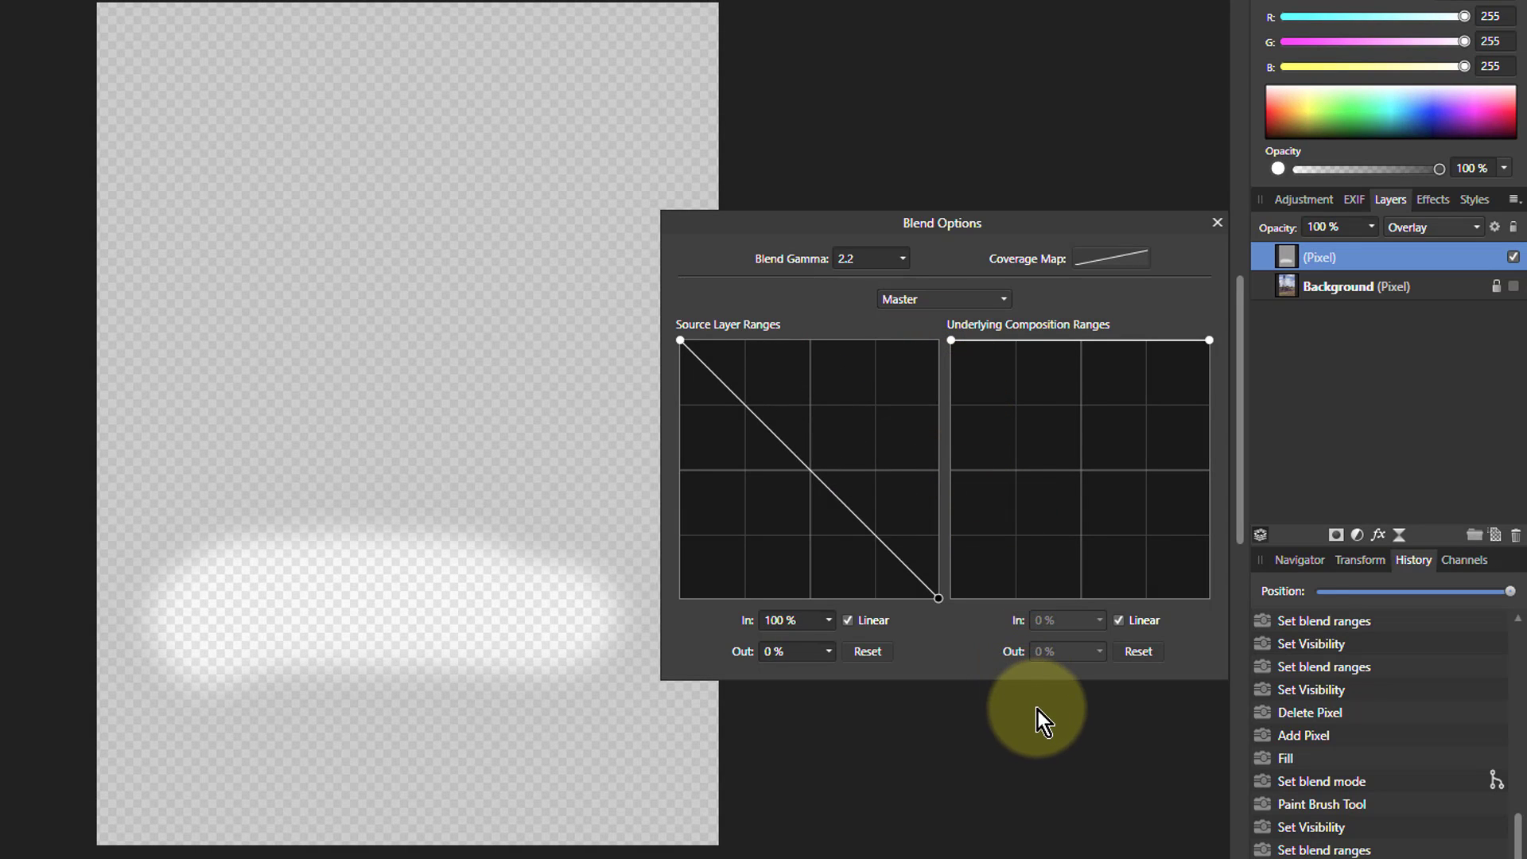
pyautogui.moveTo(1037, 709); pyautogui.dragTo(1048, 322)
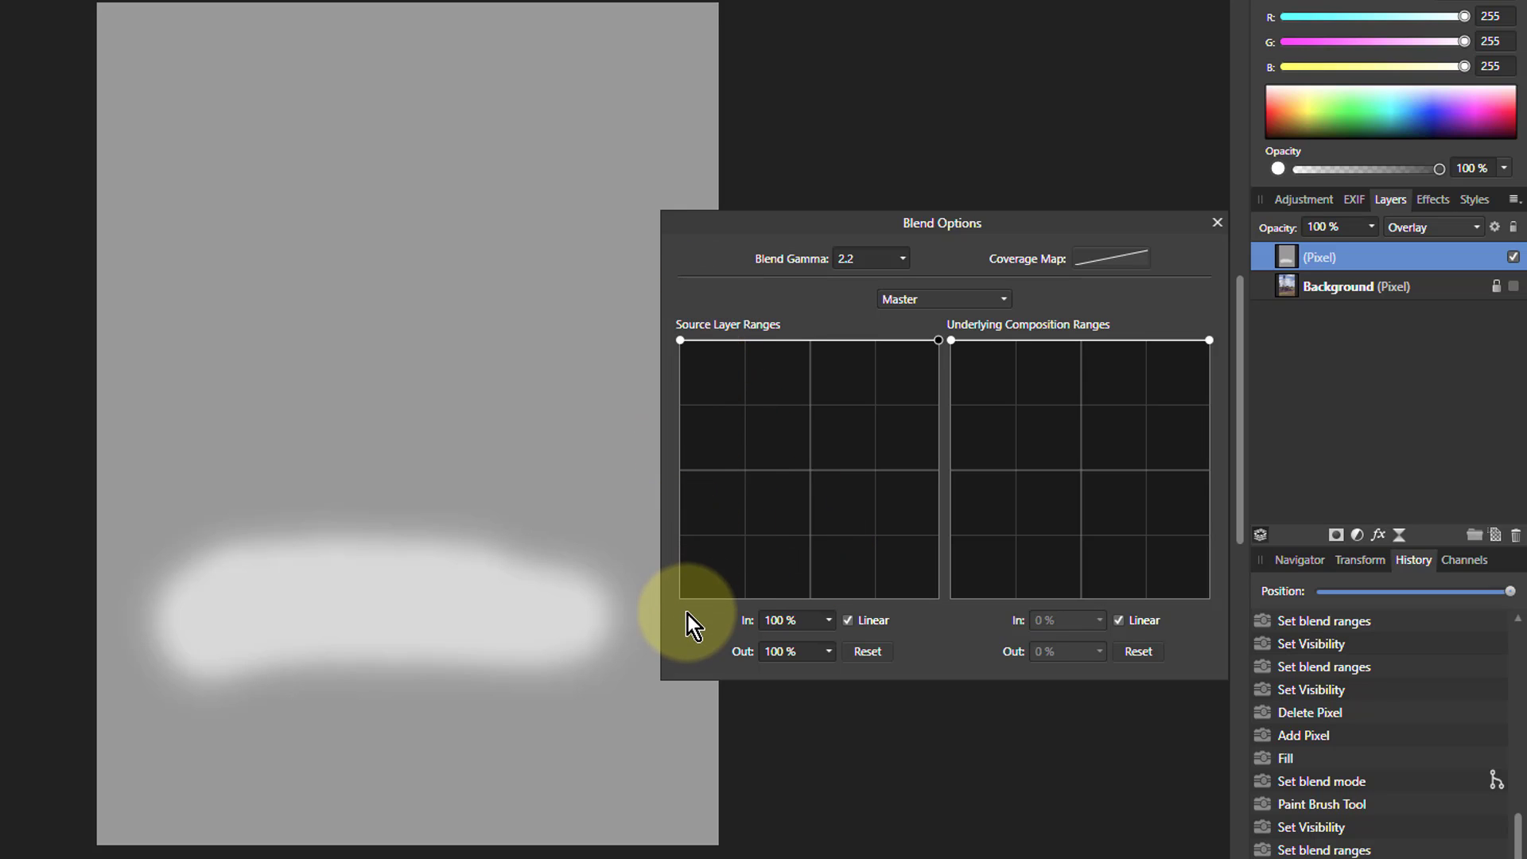
pyautogui.moveTo(941, 341); pyautogui.dragTo(1015, 623)
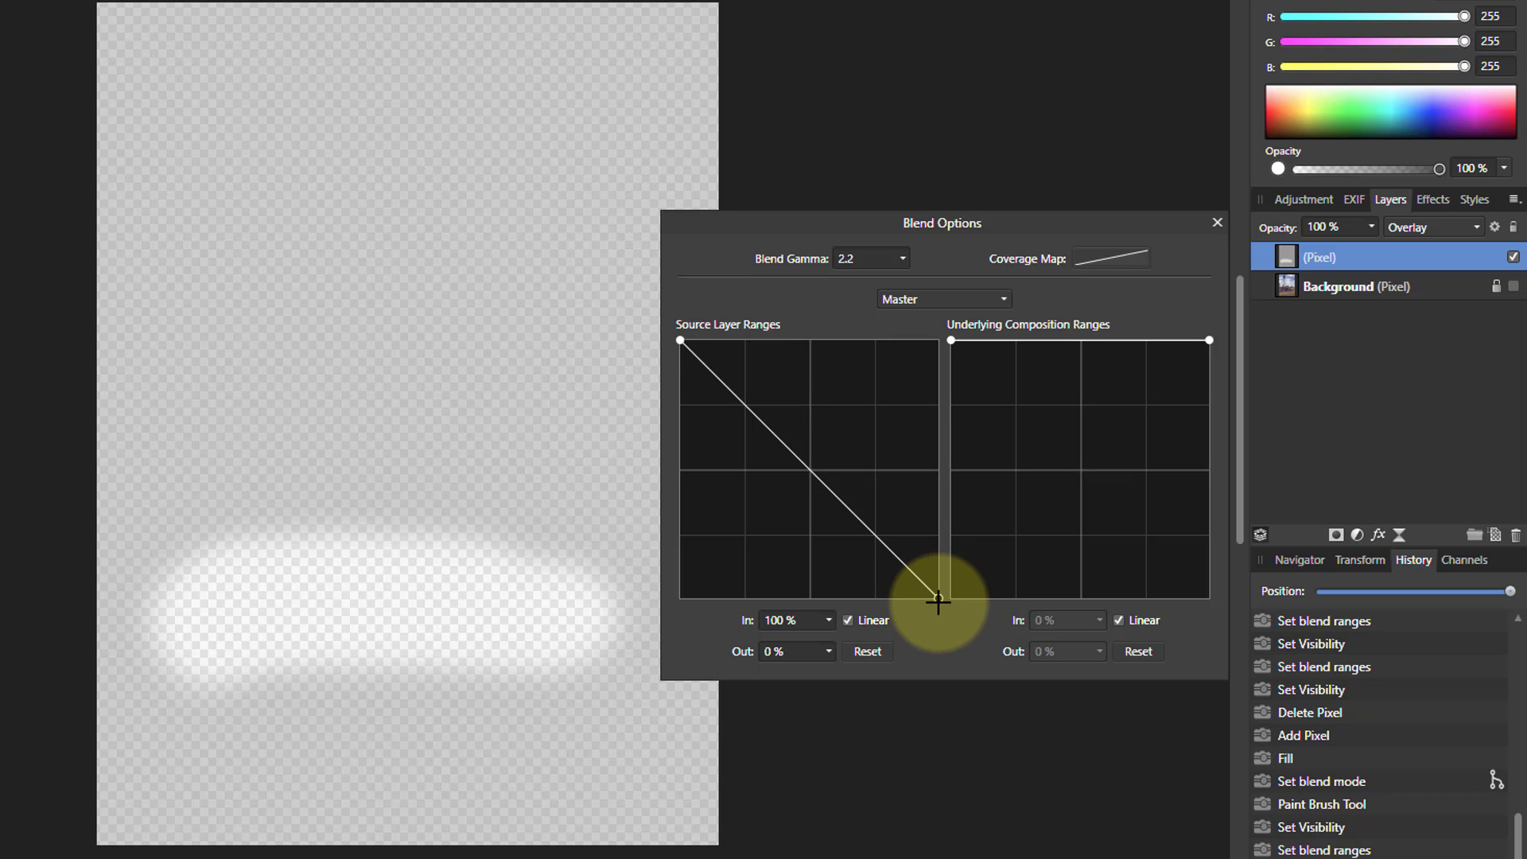
pyautogui.moveTo(936, 596); pyautogui.dragTo(972, 288)
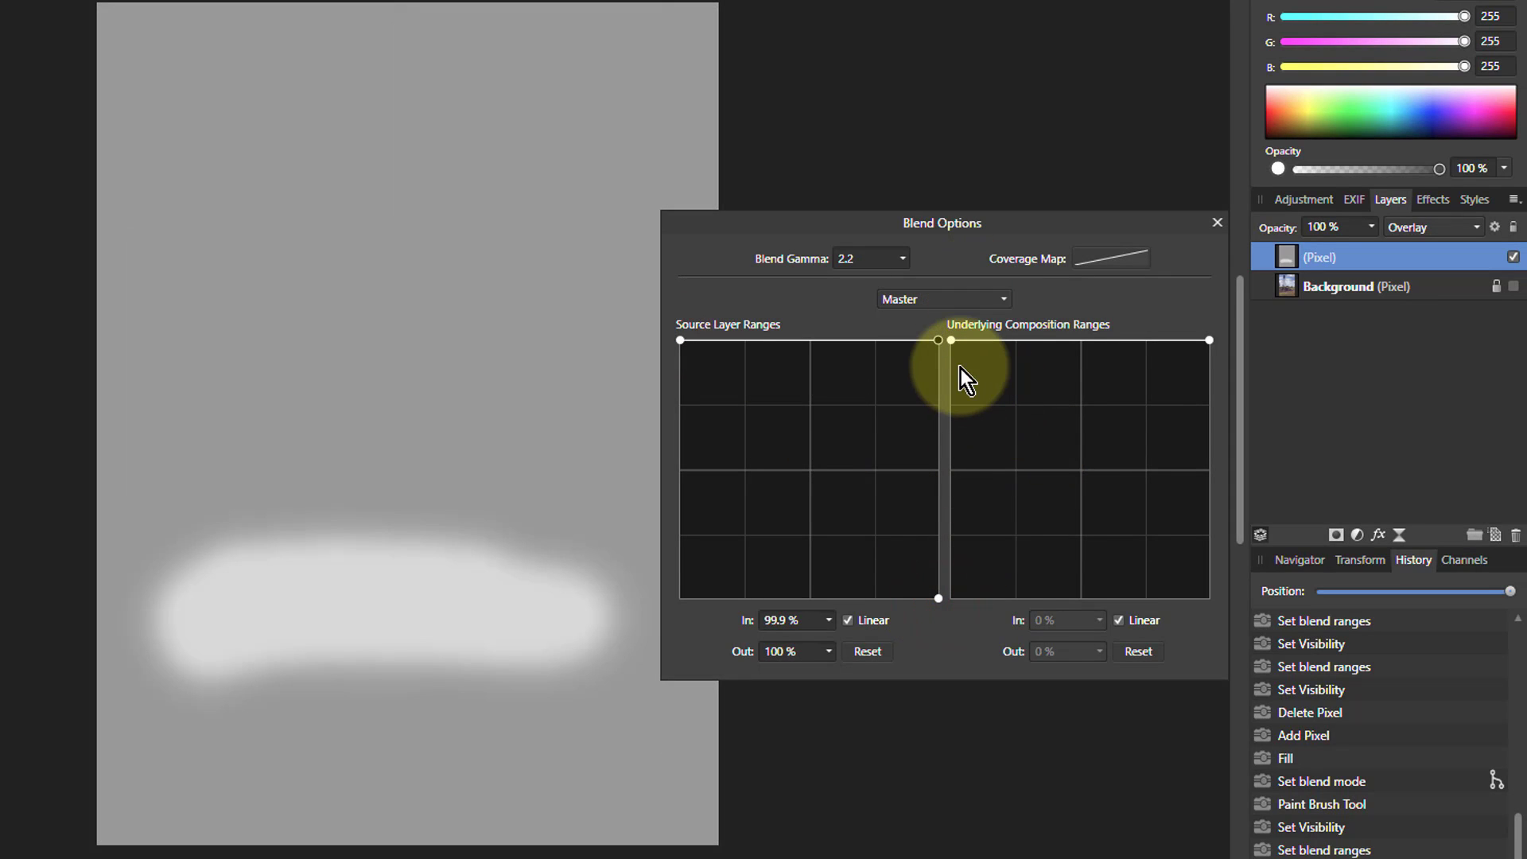
# - Set both ends of the Underlying Composition Ranges curve to 100 % output and show the Background layer again
pyautogui.moveTo(952, 340); pyautogui.dragTo(823, 208)
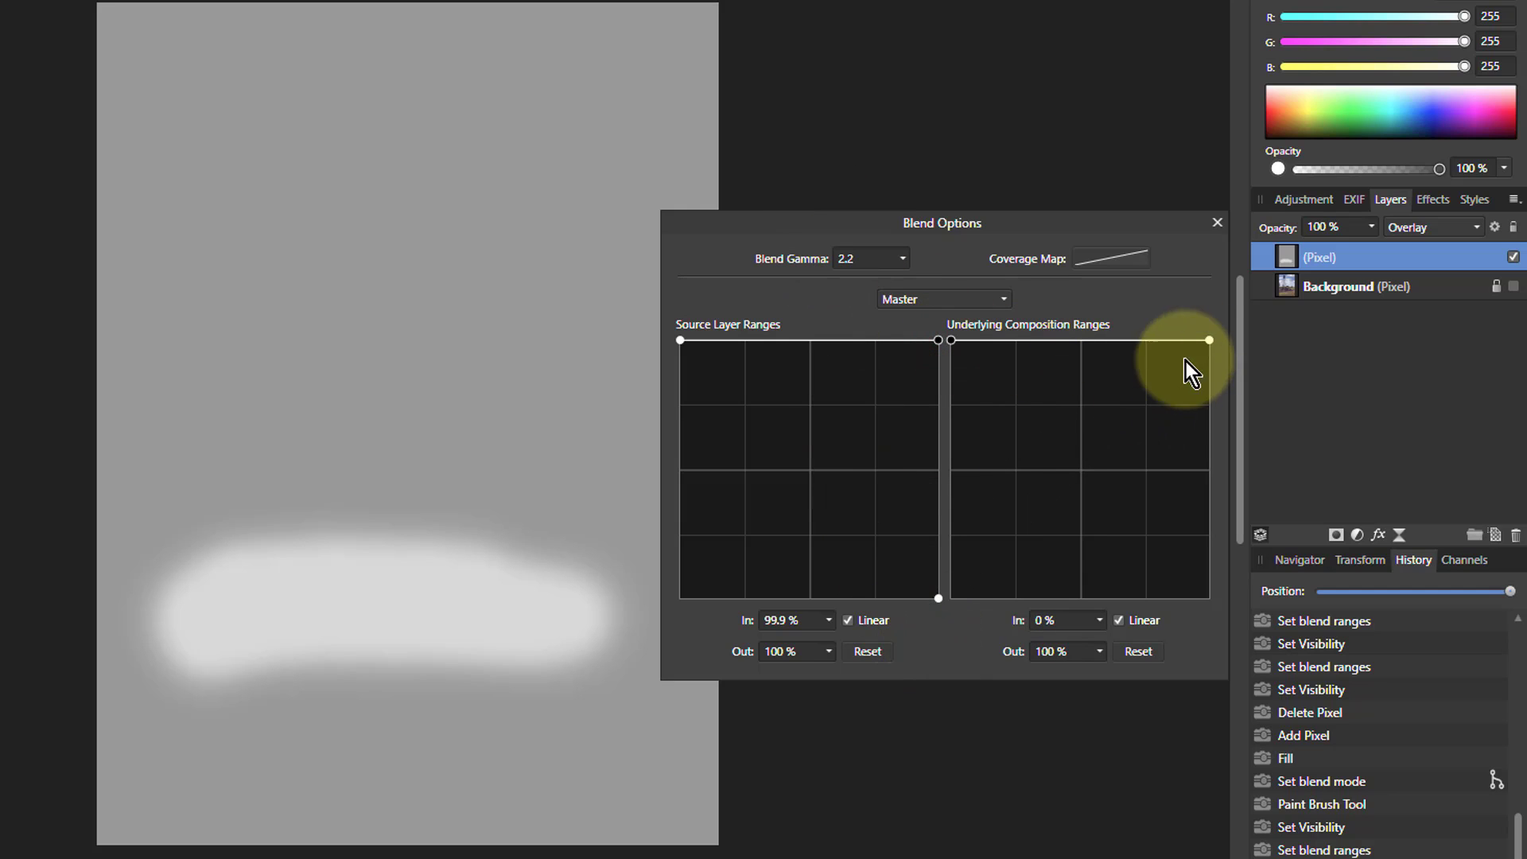
pyautogui.moveTo(1209, 337); pyautogui.dragTo(1265, 280)
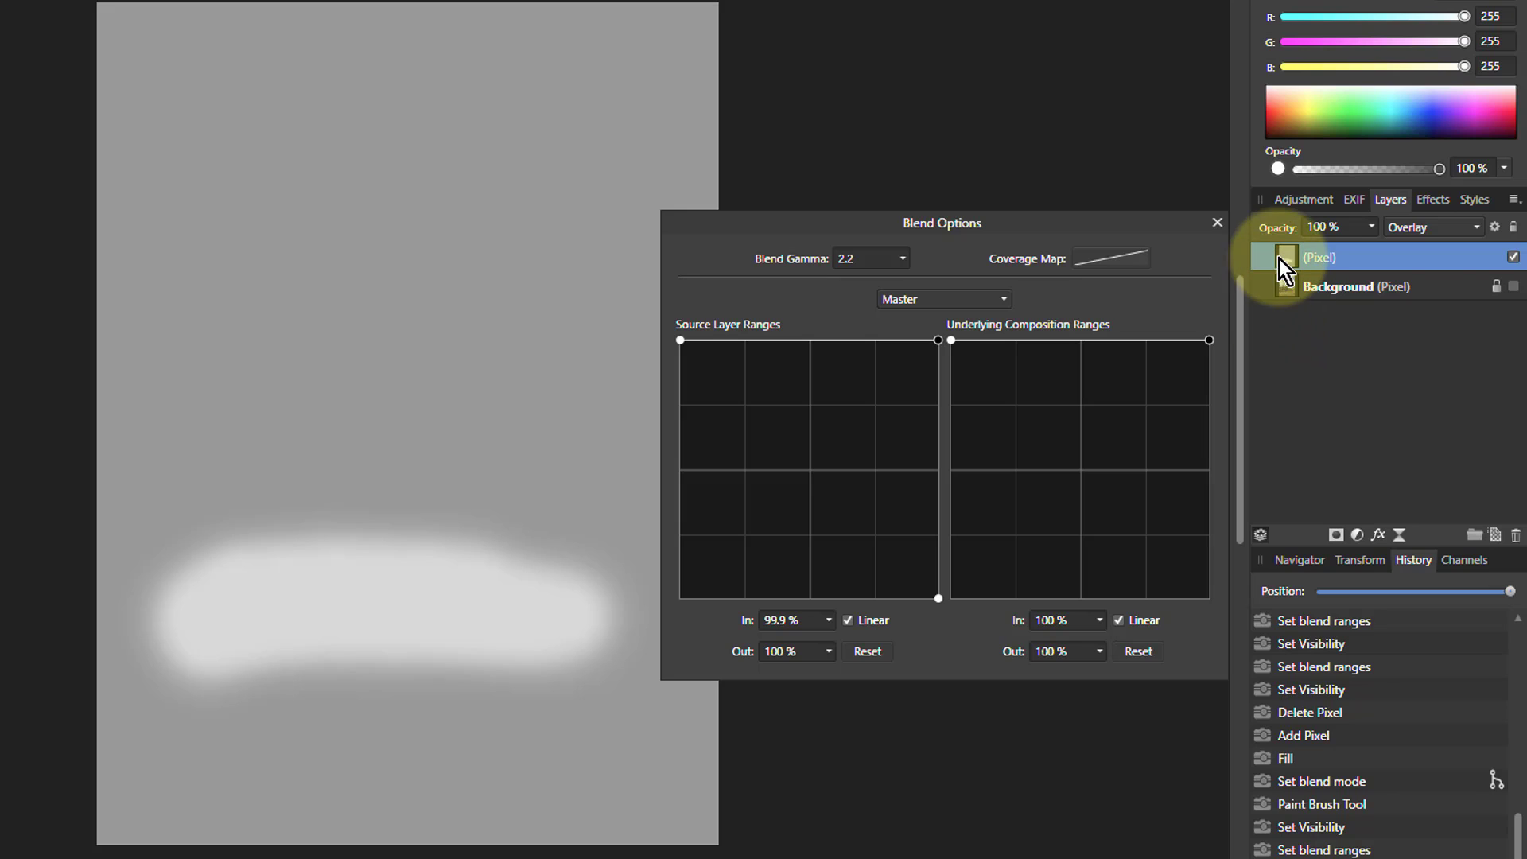
pyautogui.click(1513, 287)
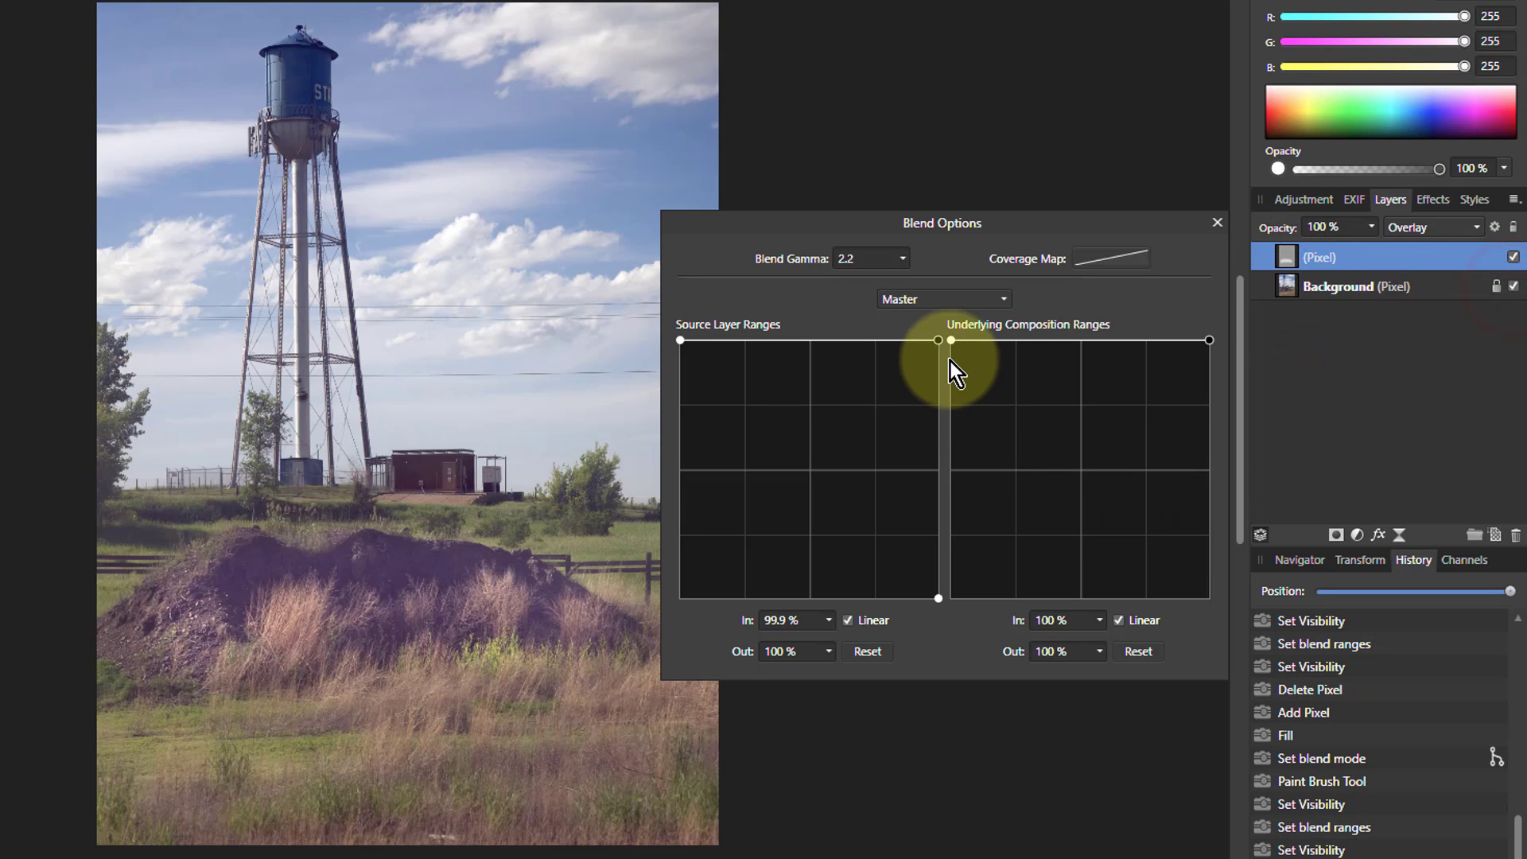
pyautogui.moveTo(1210, 341); pyautogui.dragTo(1255, 334)
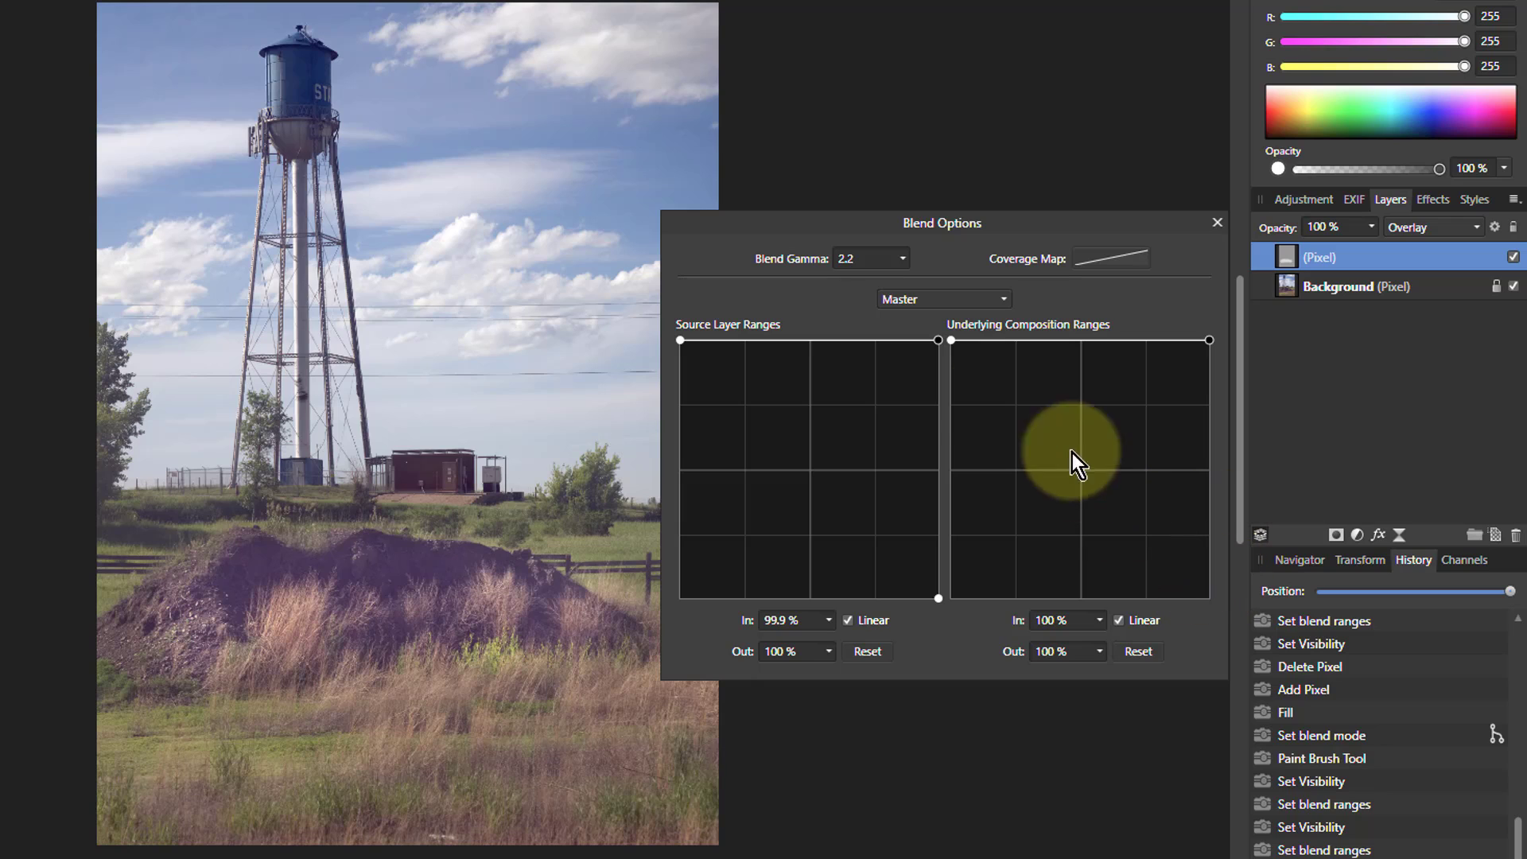
# - In the Underlying Composition Ranges, lower the shadow end to 0 % output and add a node at 53.3 % input, 100 % output
pyautogui.moveTo(949, 341); pyautogui.dragTo(888, 666)
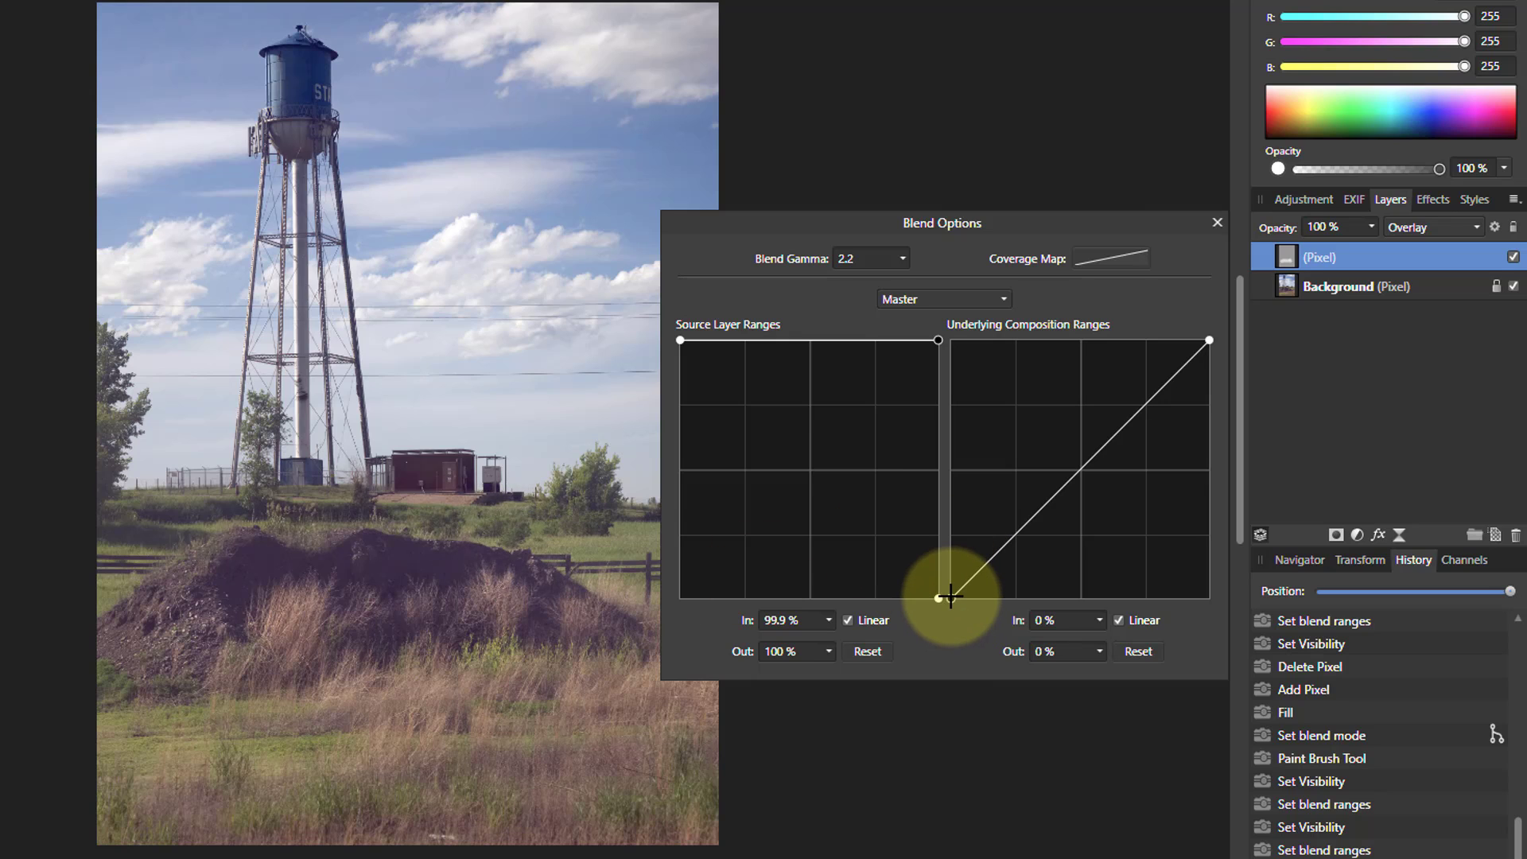
pyautogui.moveTo(950, 603); pyautogui.dragTo(865, 617)
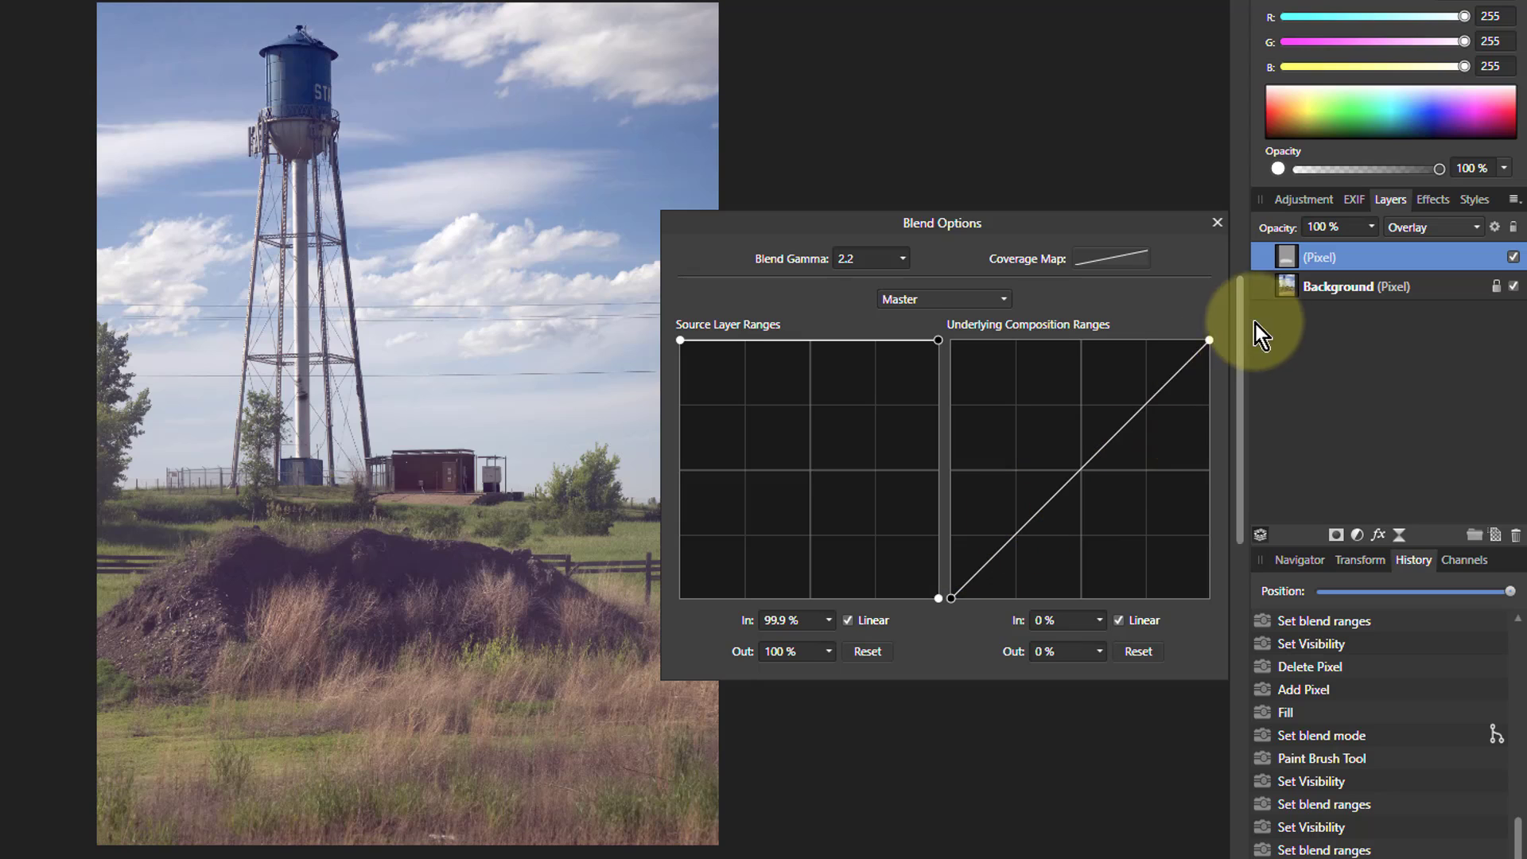
pyautogui.moveTo(1129, 419); pyautogui.dragTo(1105, 322)
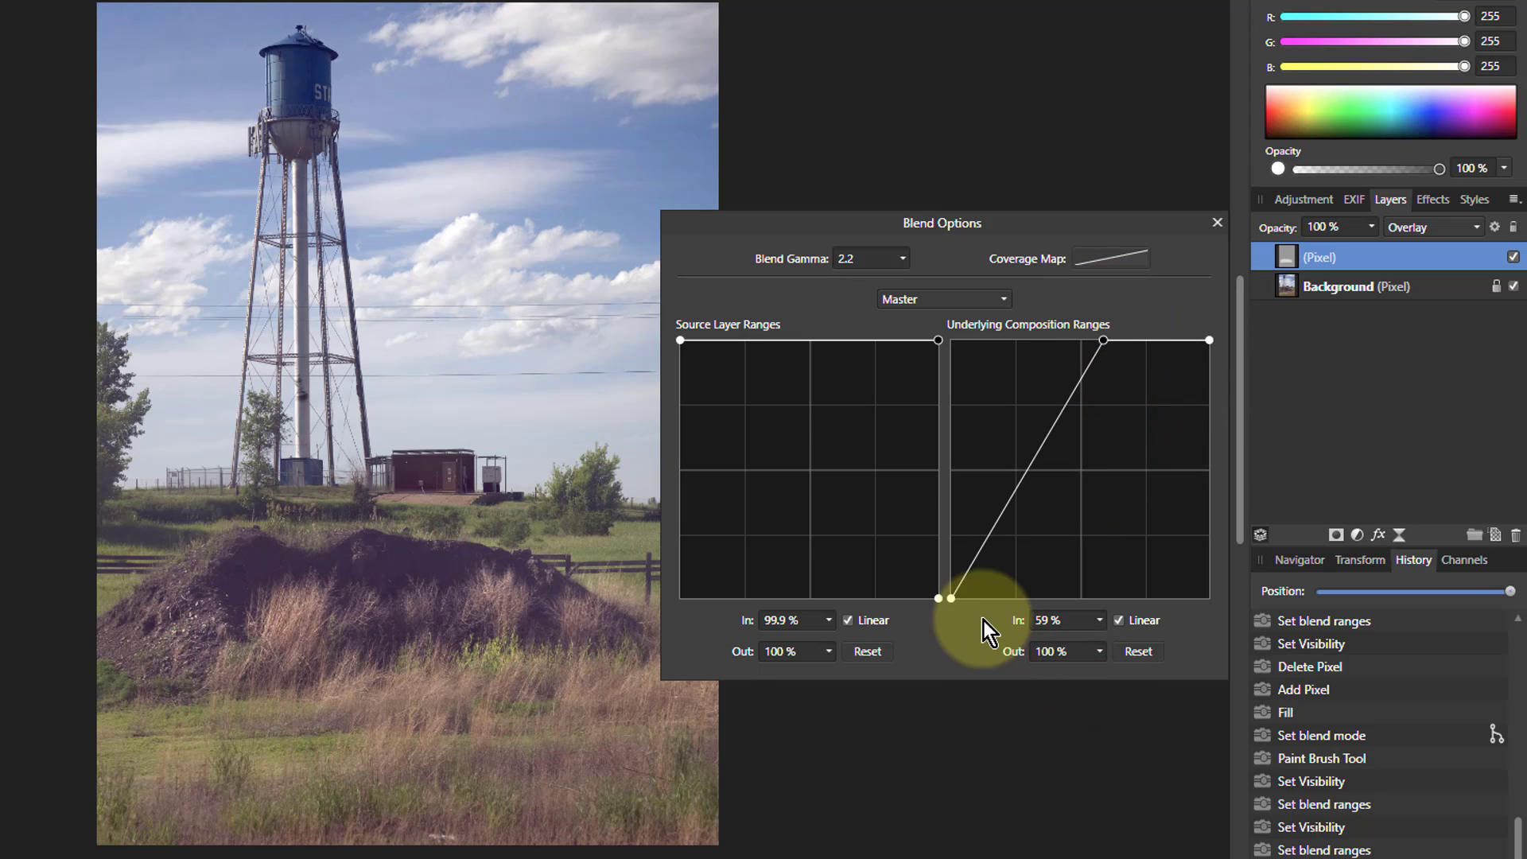
pyautogui.moveTo(951, 598); pyautogui.dragTo(924, 657)
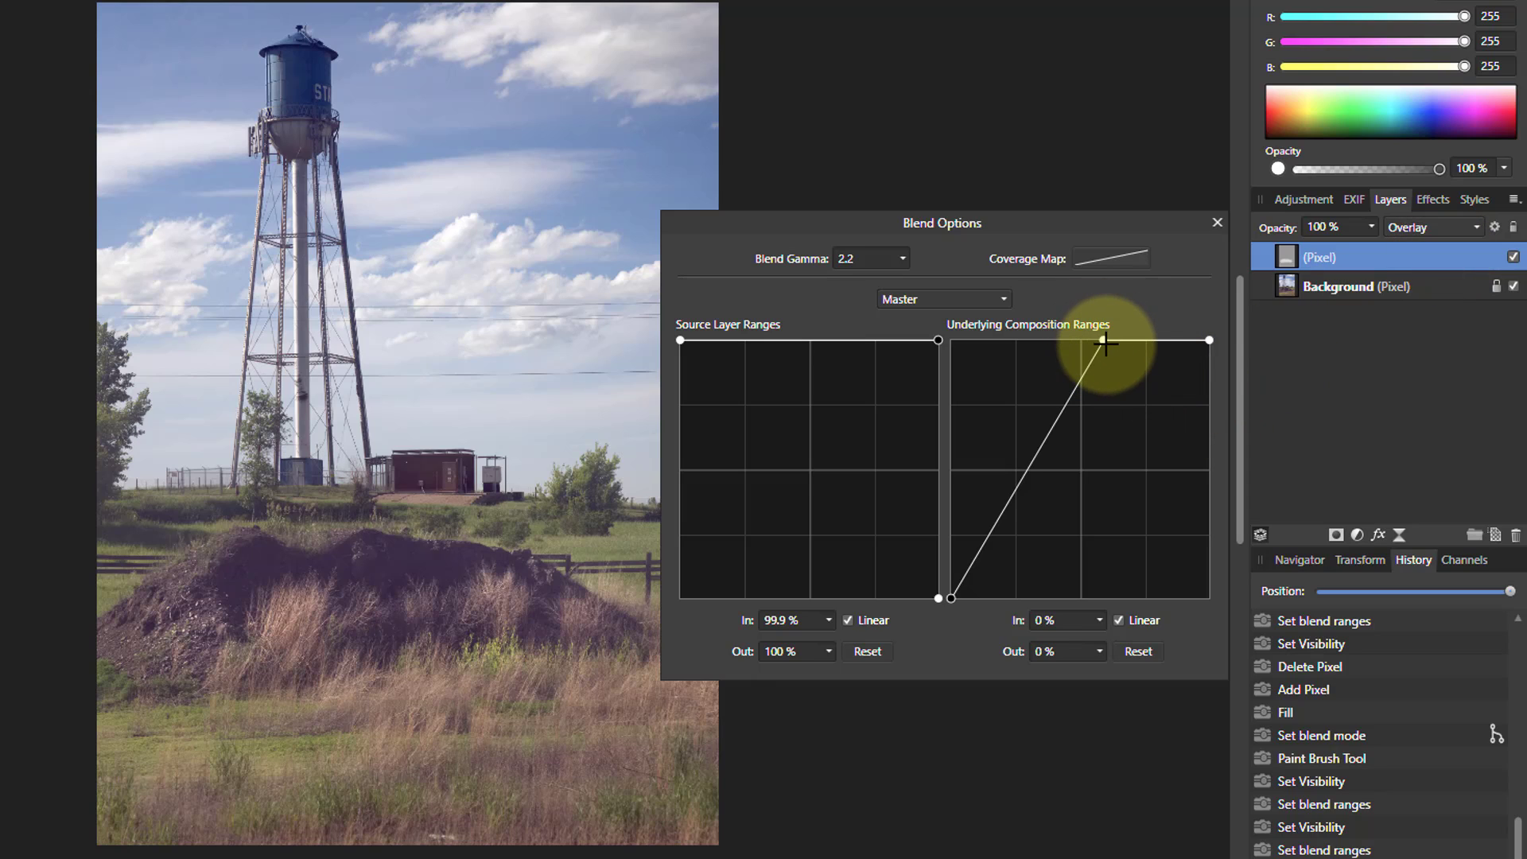
pyautogui.moveTo(1103, 341); pyautogui.dragTo(1089, 341)
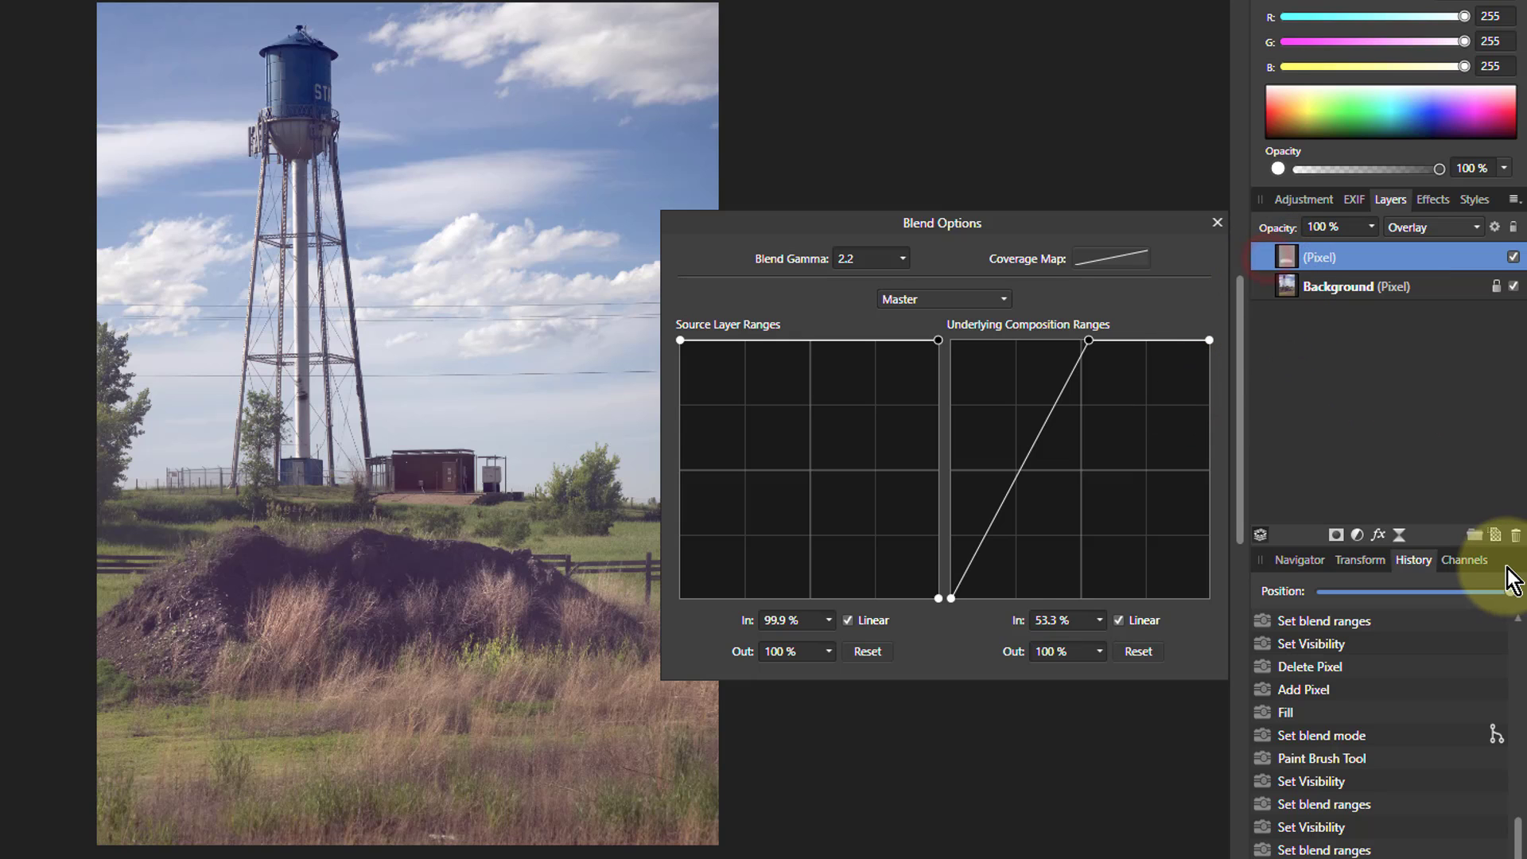
# - Delete the grey Overlay pixel layer and close its blend options
pyautogui.click(1515, 534)
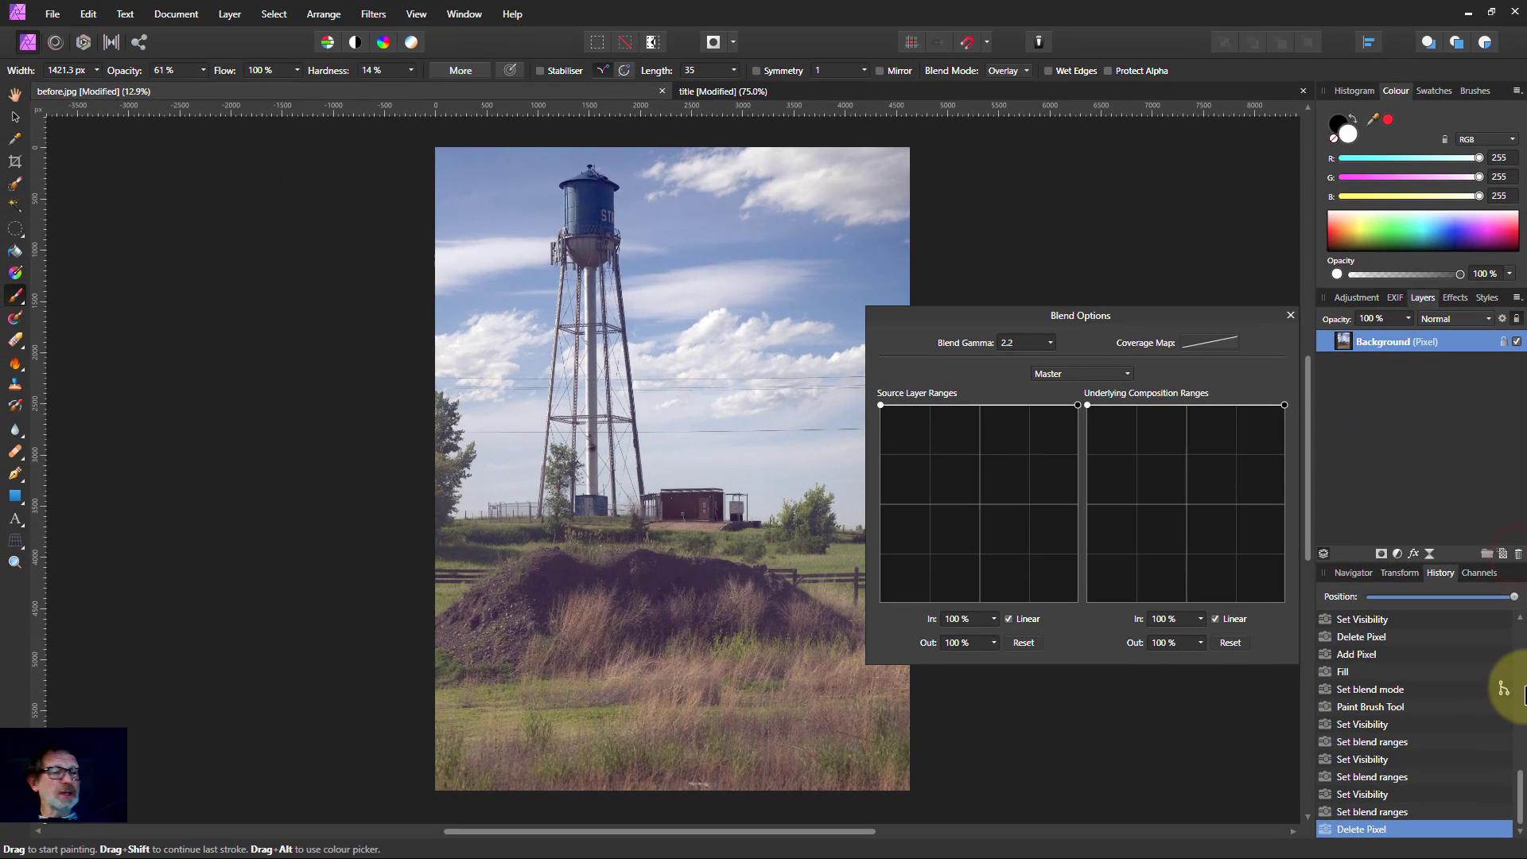
pyautogui.click(1271, 289)
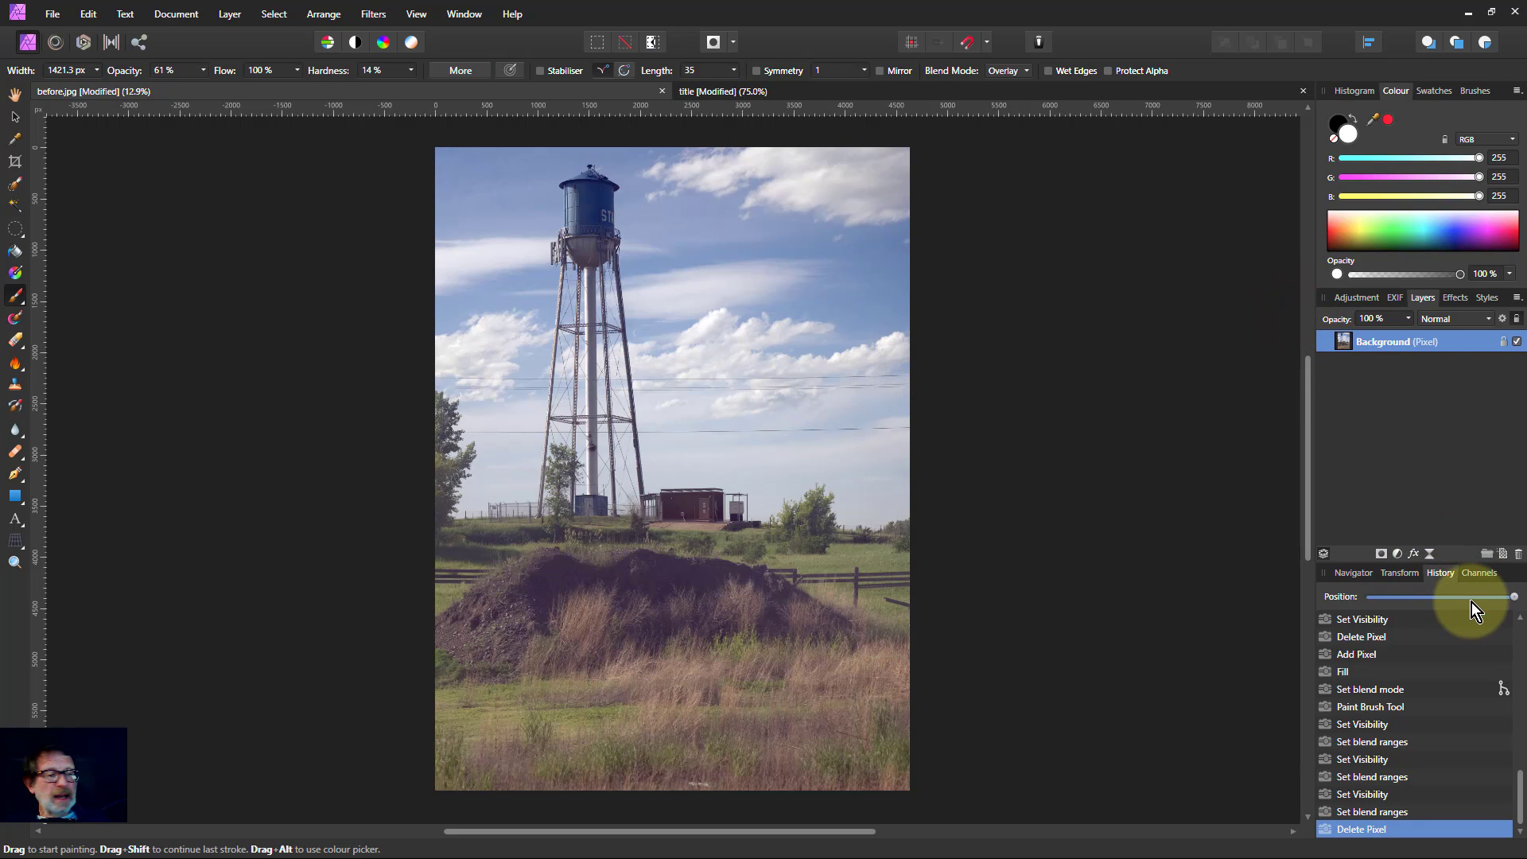
# - Add a new empty pixel layer above the Background and set its blend mode to Overlay
pyautogui.click(1503, 554)
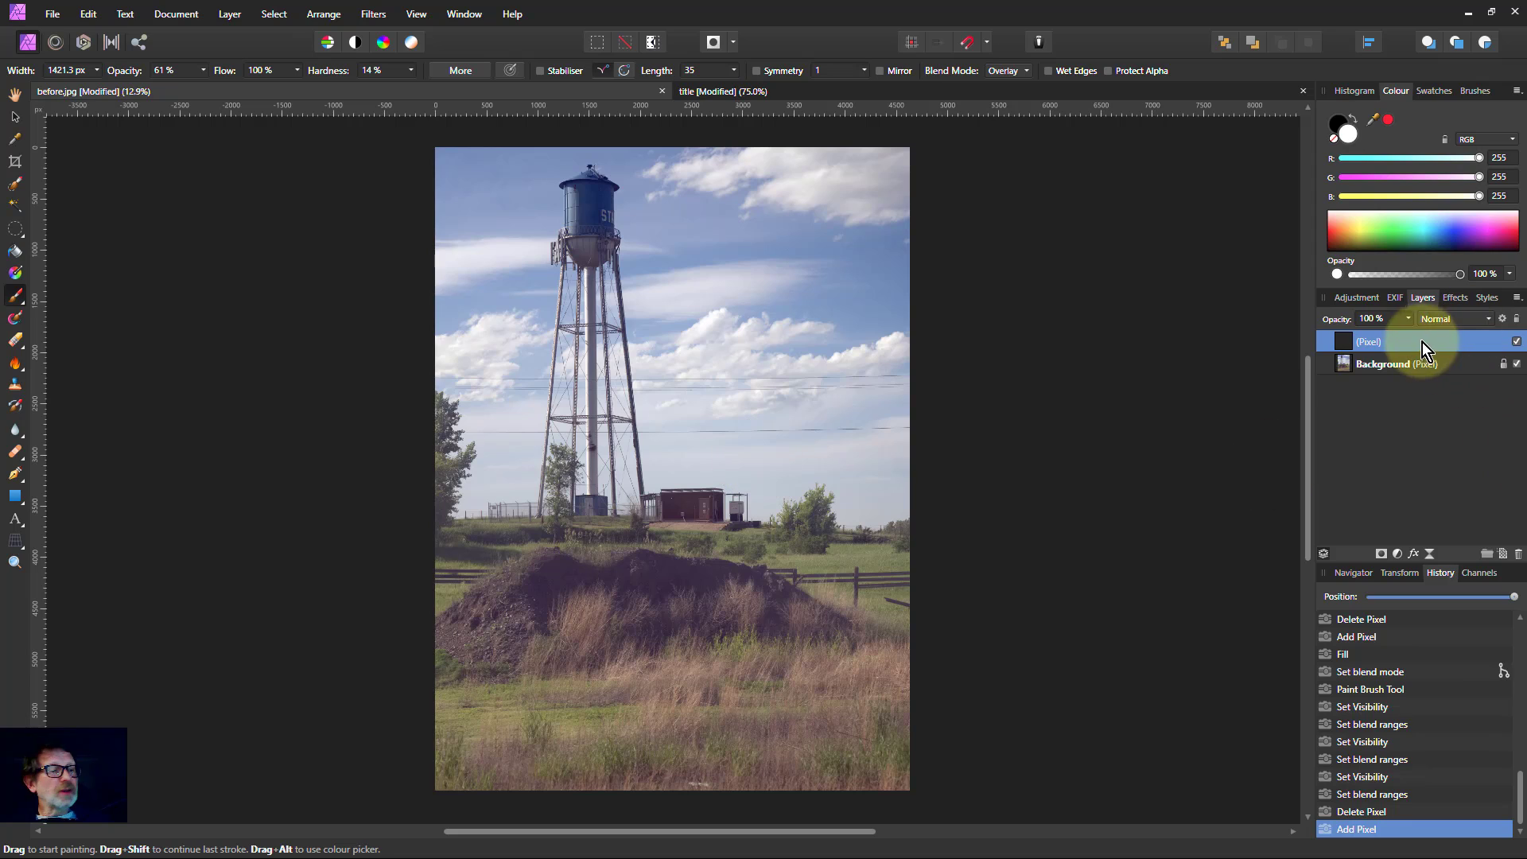
pyautogui.click(1437, 318)
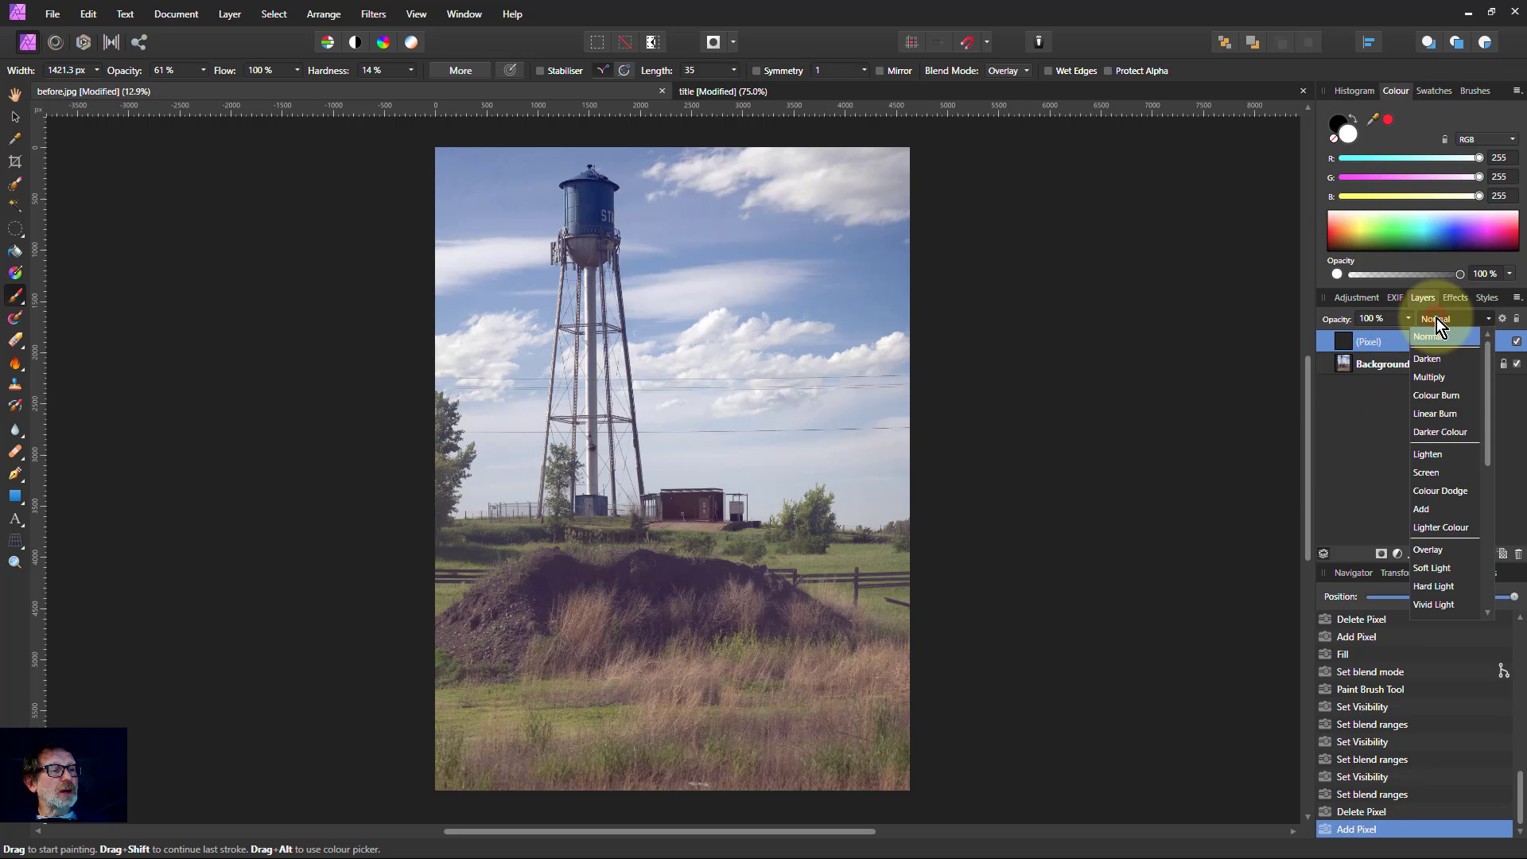
pyautogui.click(1435, 549)
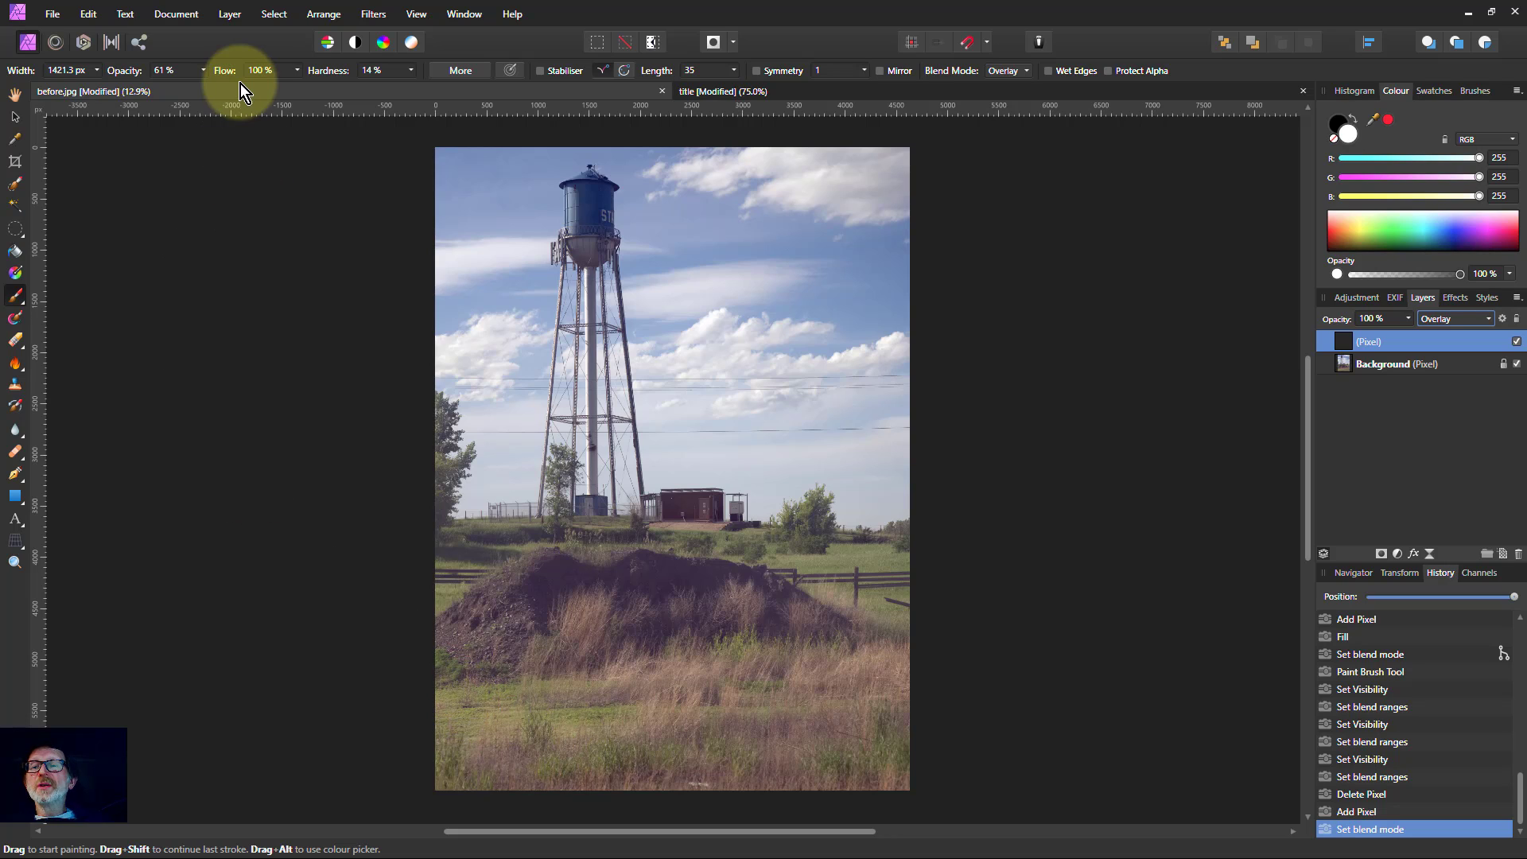
# - Set the brush opacity to 23 % and paint white over the grass in front of the mound to dodge it
pyautogui.click(203, 73)
pyautogui.moveTo(189, 89); pyautogui.dragTo(164, 90)
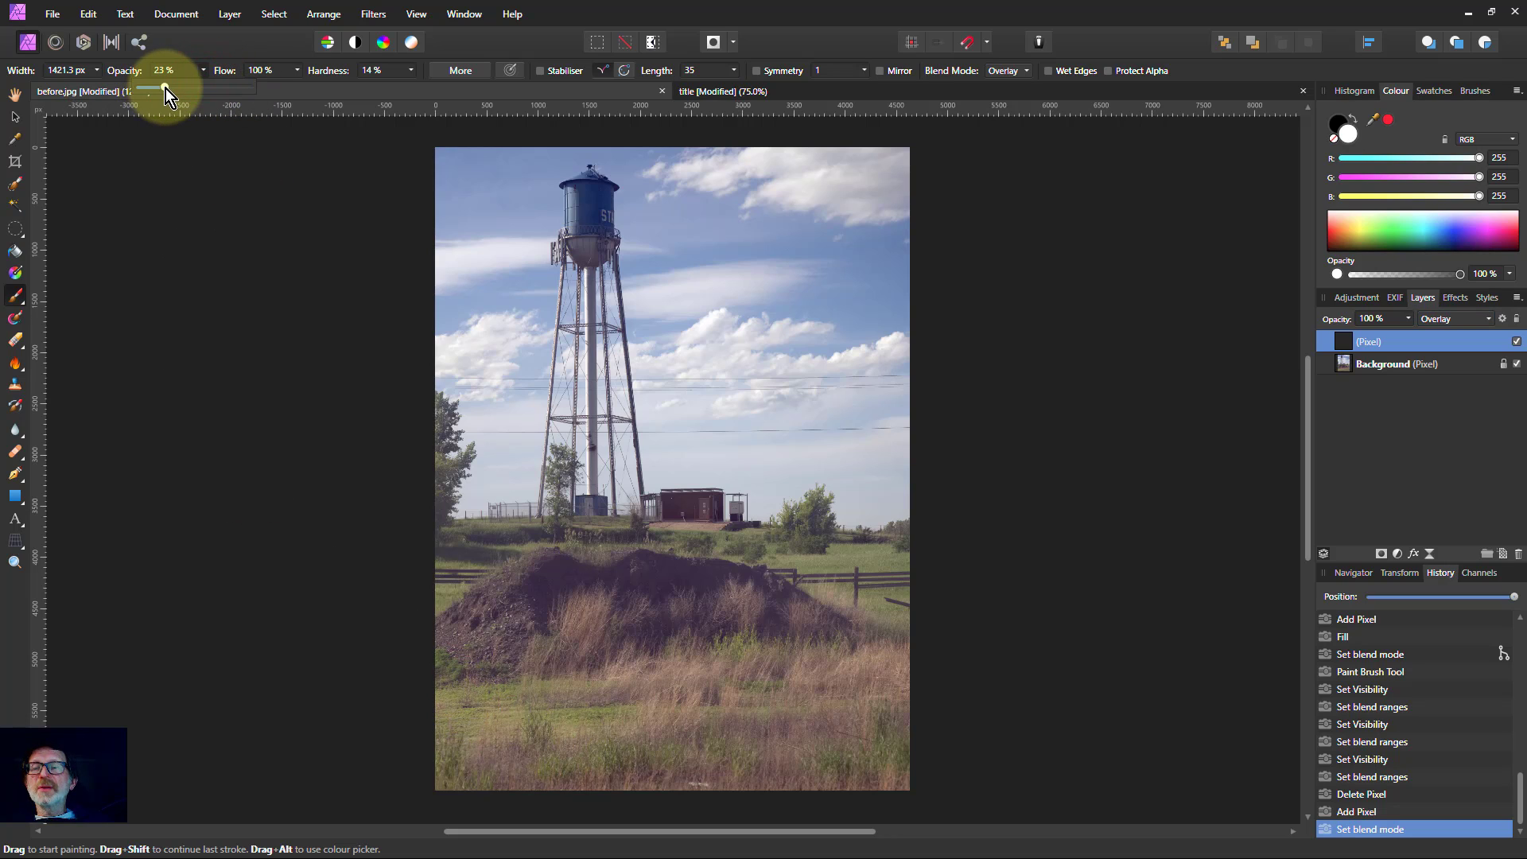
pyautogui.moveTo(471, 710)
pyautogui.mouseDown()
pyautogui.moveTo(436, 709)
pyautogui.moveTo(732, 682)
pyautogui.mouseUp()
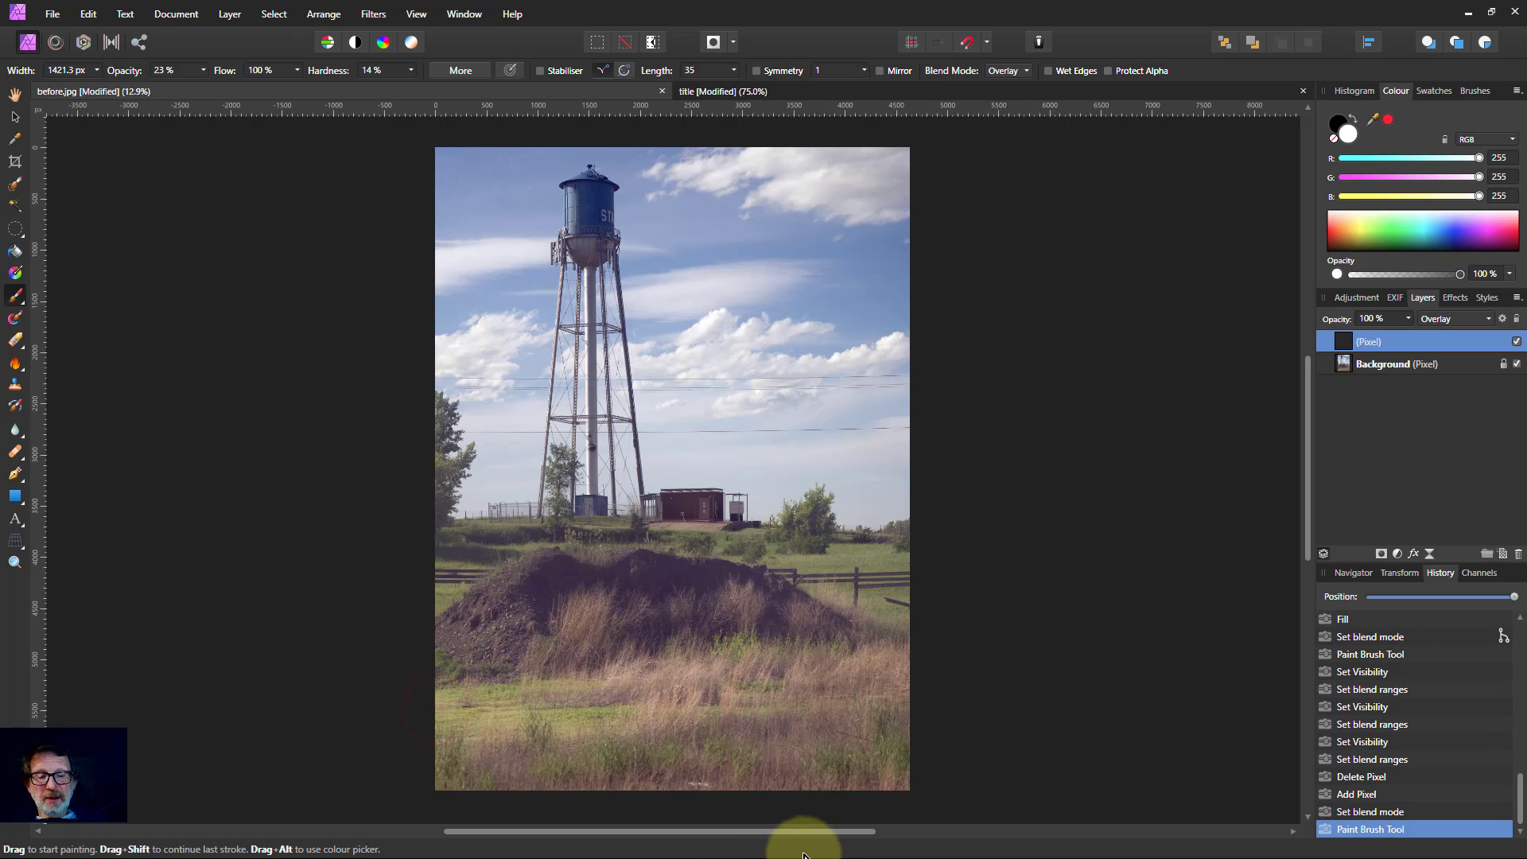
# - Switch the paint colour to black and burn the mound's right slope and the photo's bottom edge
pyautogui.click(1340, 126)
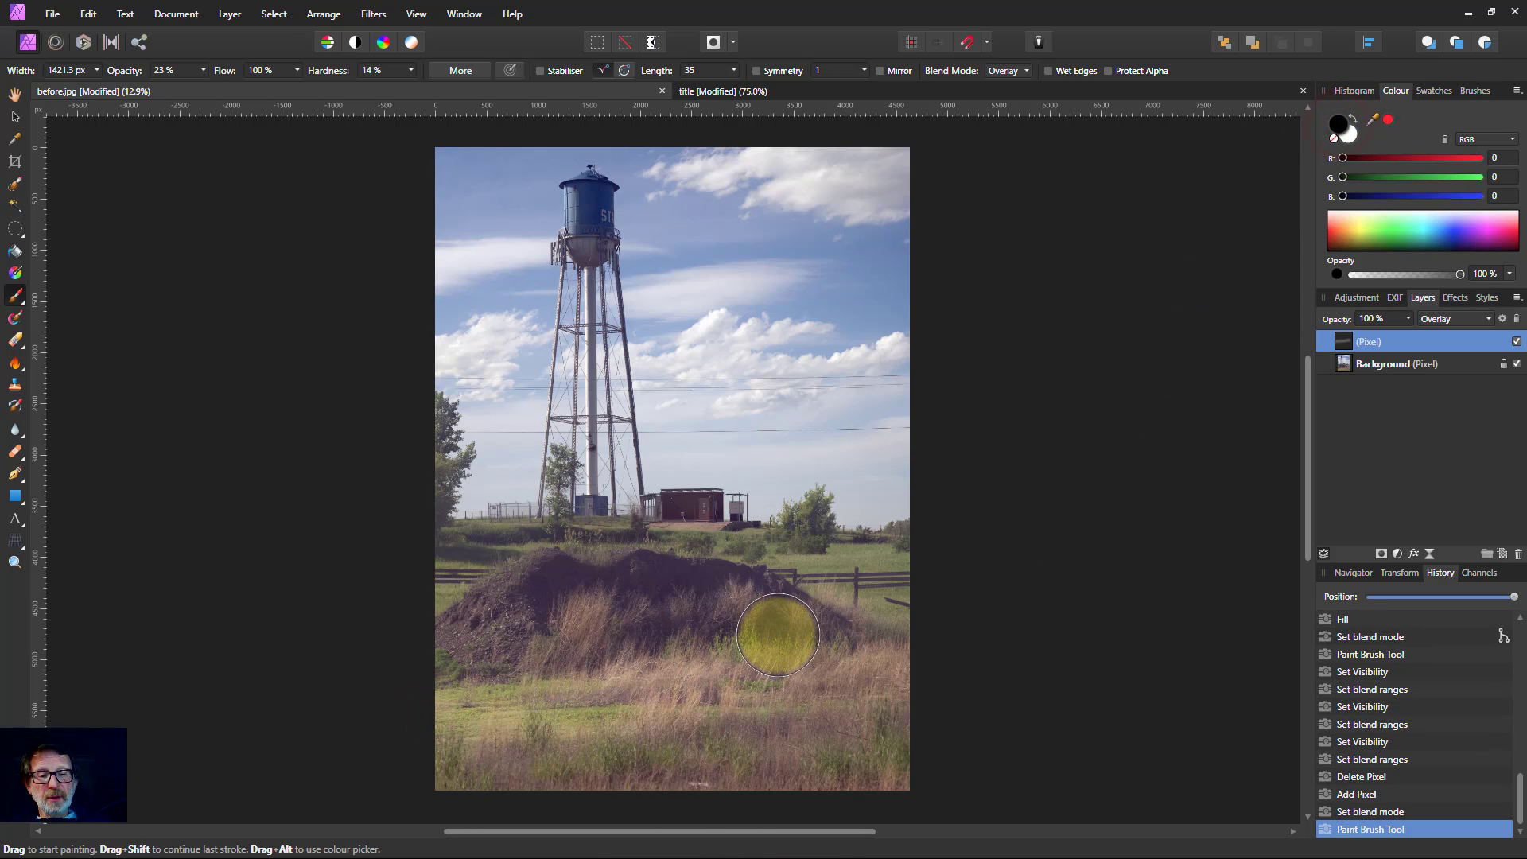
pyautogui.moveTo(804, 603); pyautogui.dragTo(851, 608)
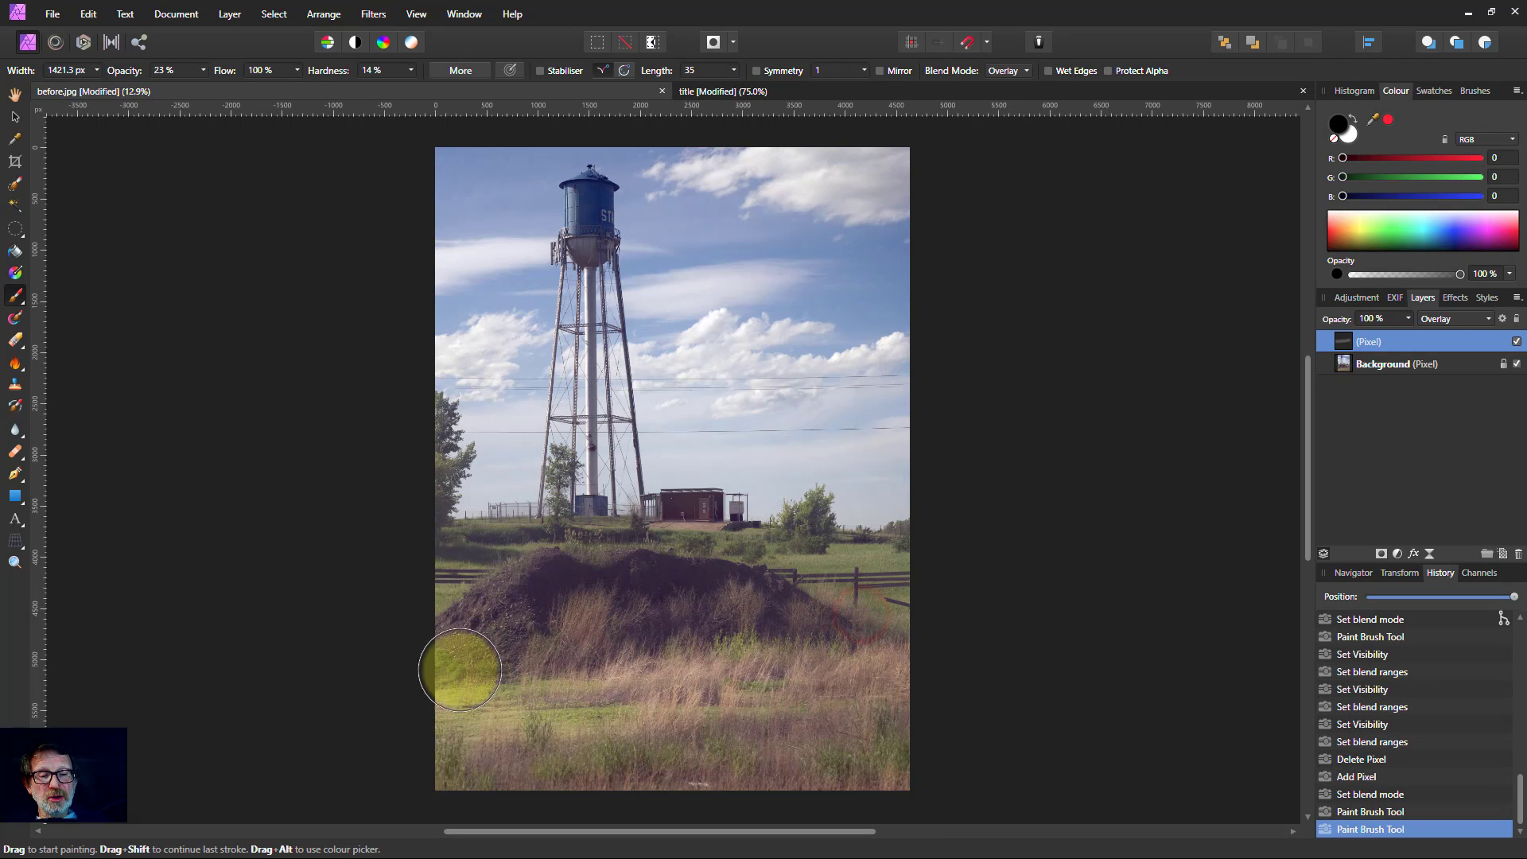
pyautogui.click(507, 808)
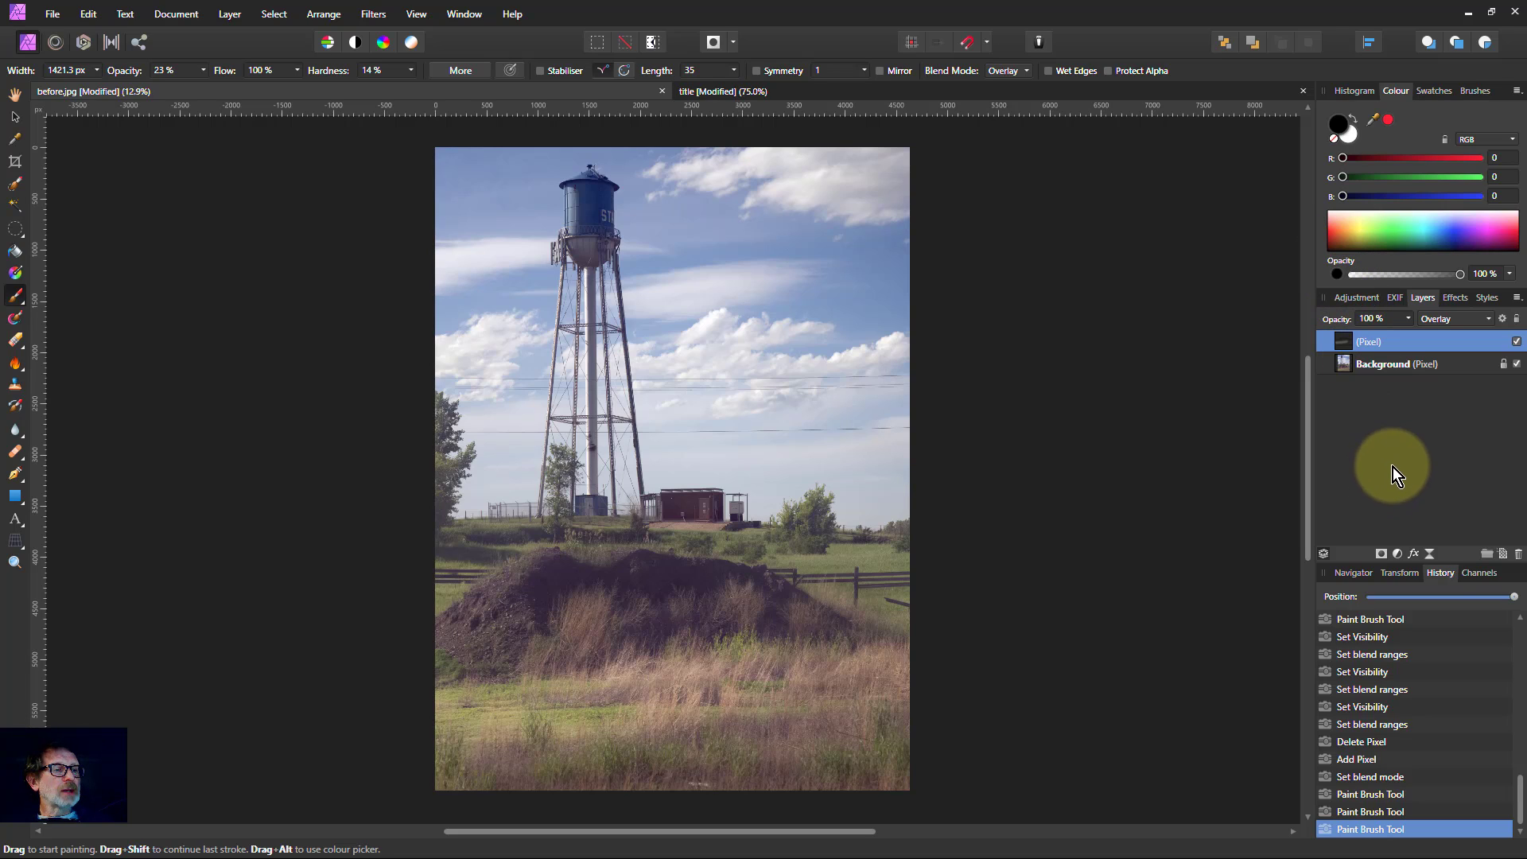
# - Delete the painted Overlay layer and add a new pixel layer named Dodge
pyautogui.click(1515, 555)
pyautogui.click(1504, 554)
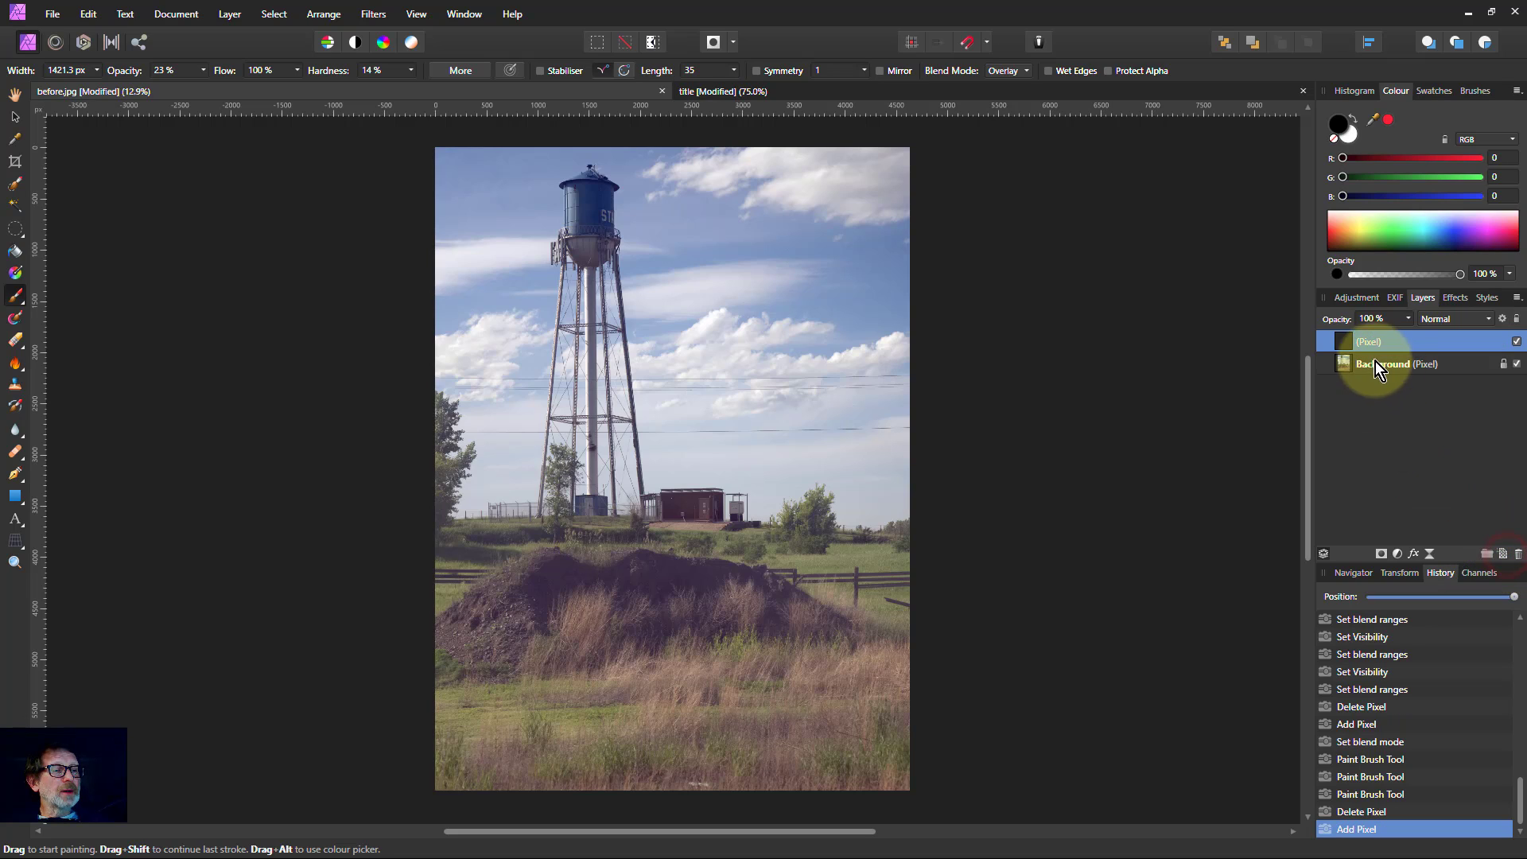
pyautogui.doubleClick(1373, 344)
pyautogui.write('Do')
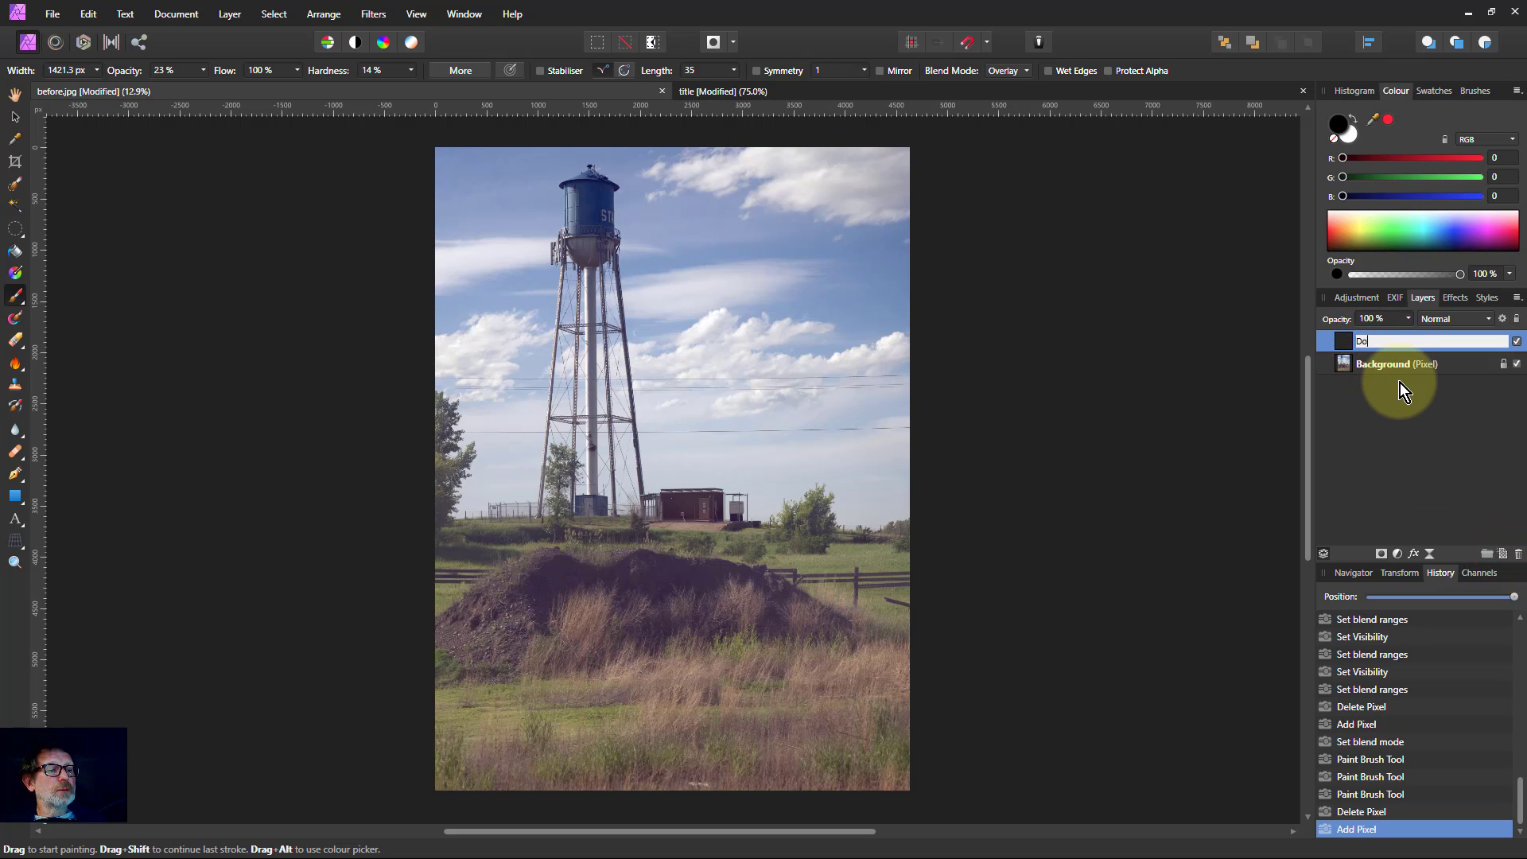
pyautogui.write('dge')
pyautogui.press('Return')
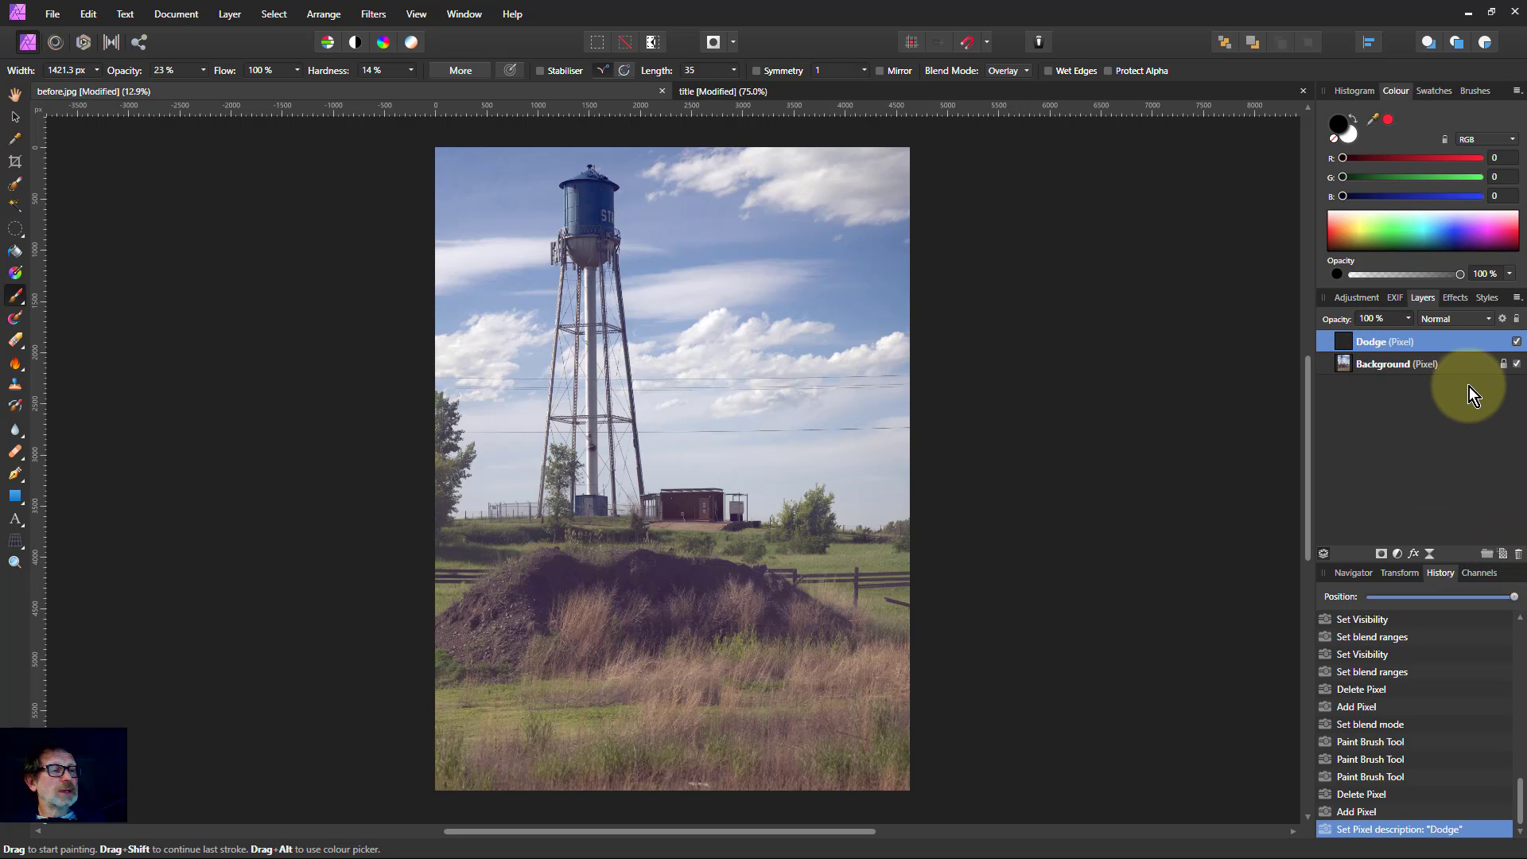
# - Add another pixel layer above Dodge and name it Burn
pyautogui.click(1504, 554)
pyautogui.doubleClick(1375, 338)
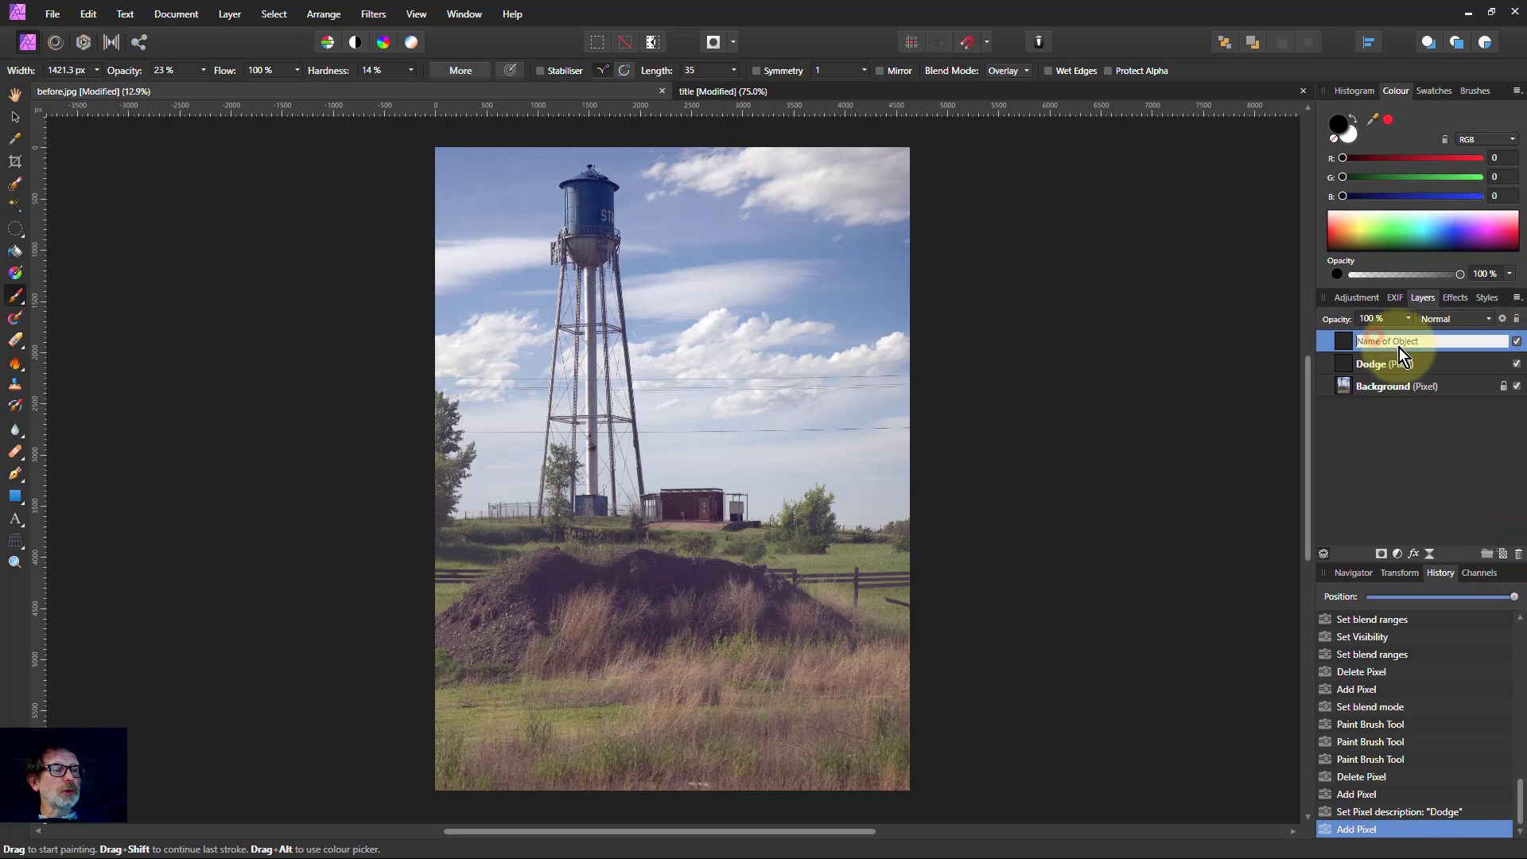
pyautogui.write('Burn')
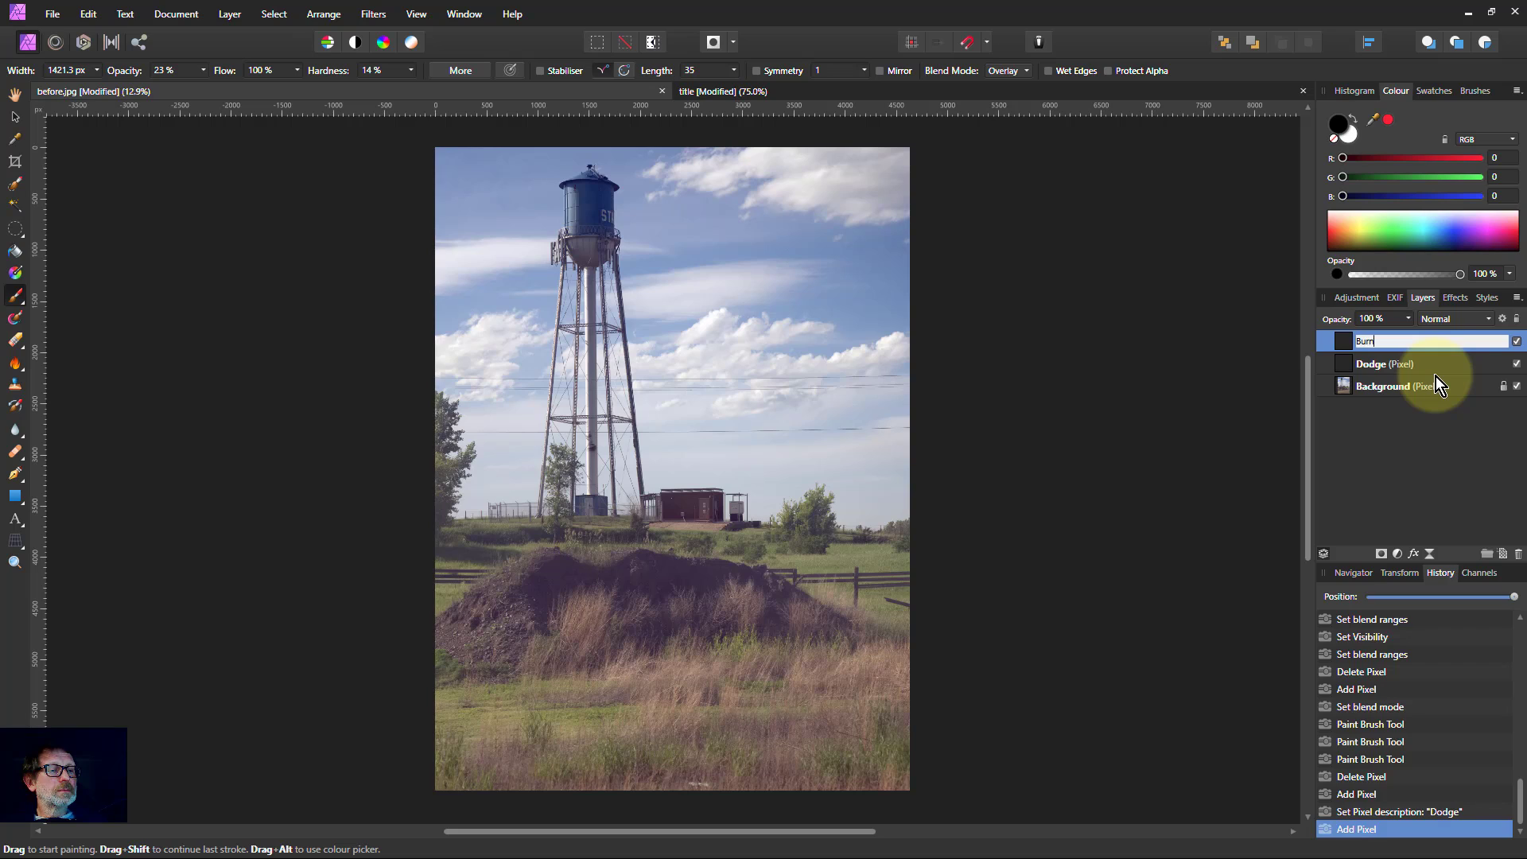
pyautogui.press('Return')
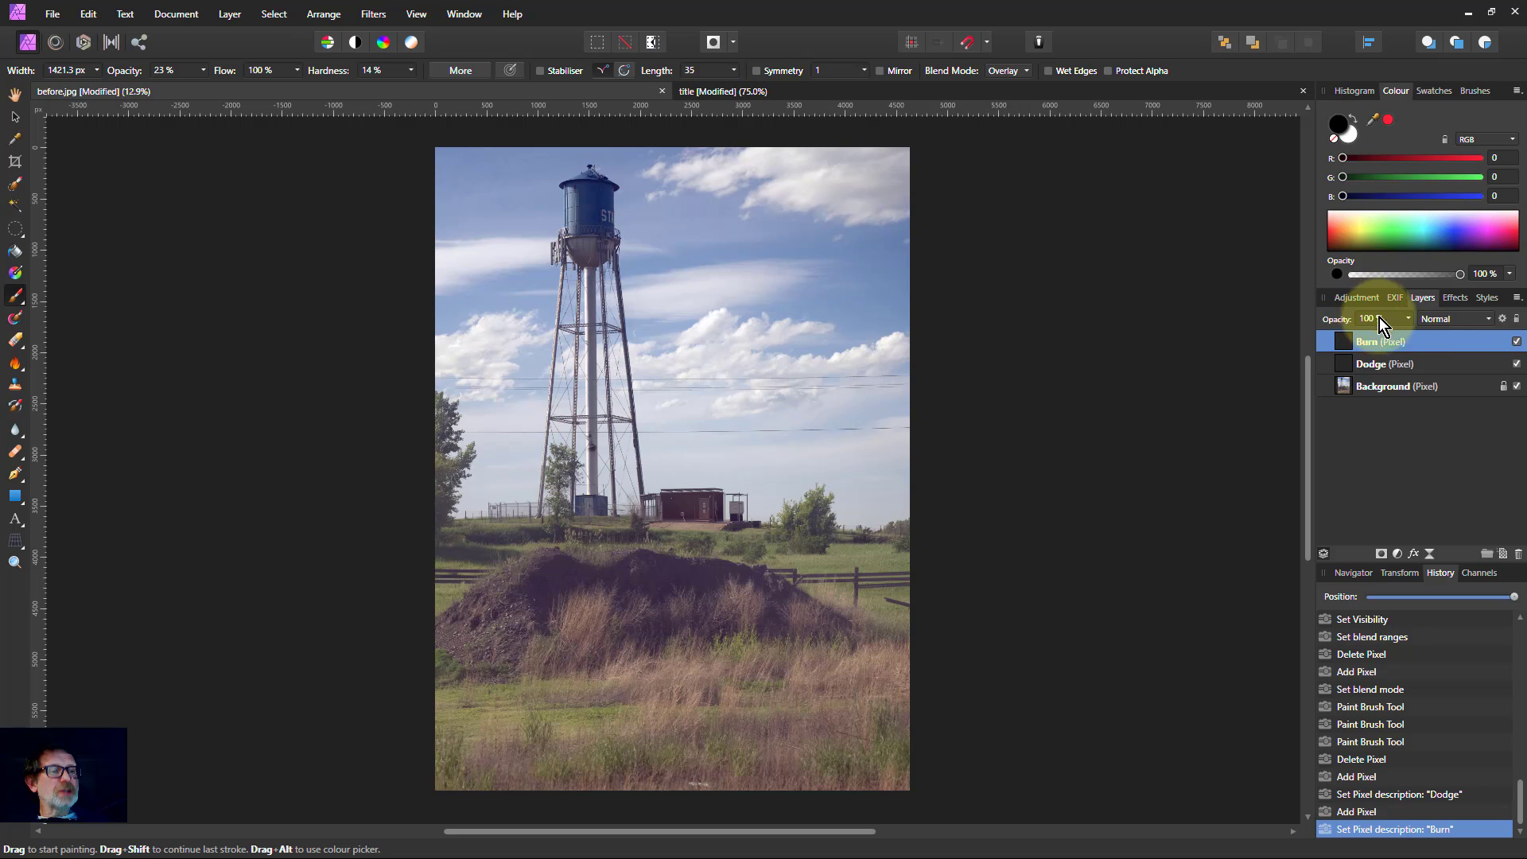
# - Set the Dodge layer's opacity to 53 %
pyautogui.click(1410, 369)
pyautogui.click(1386, 340)
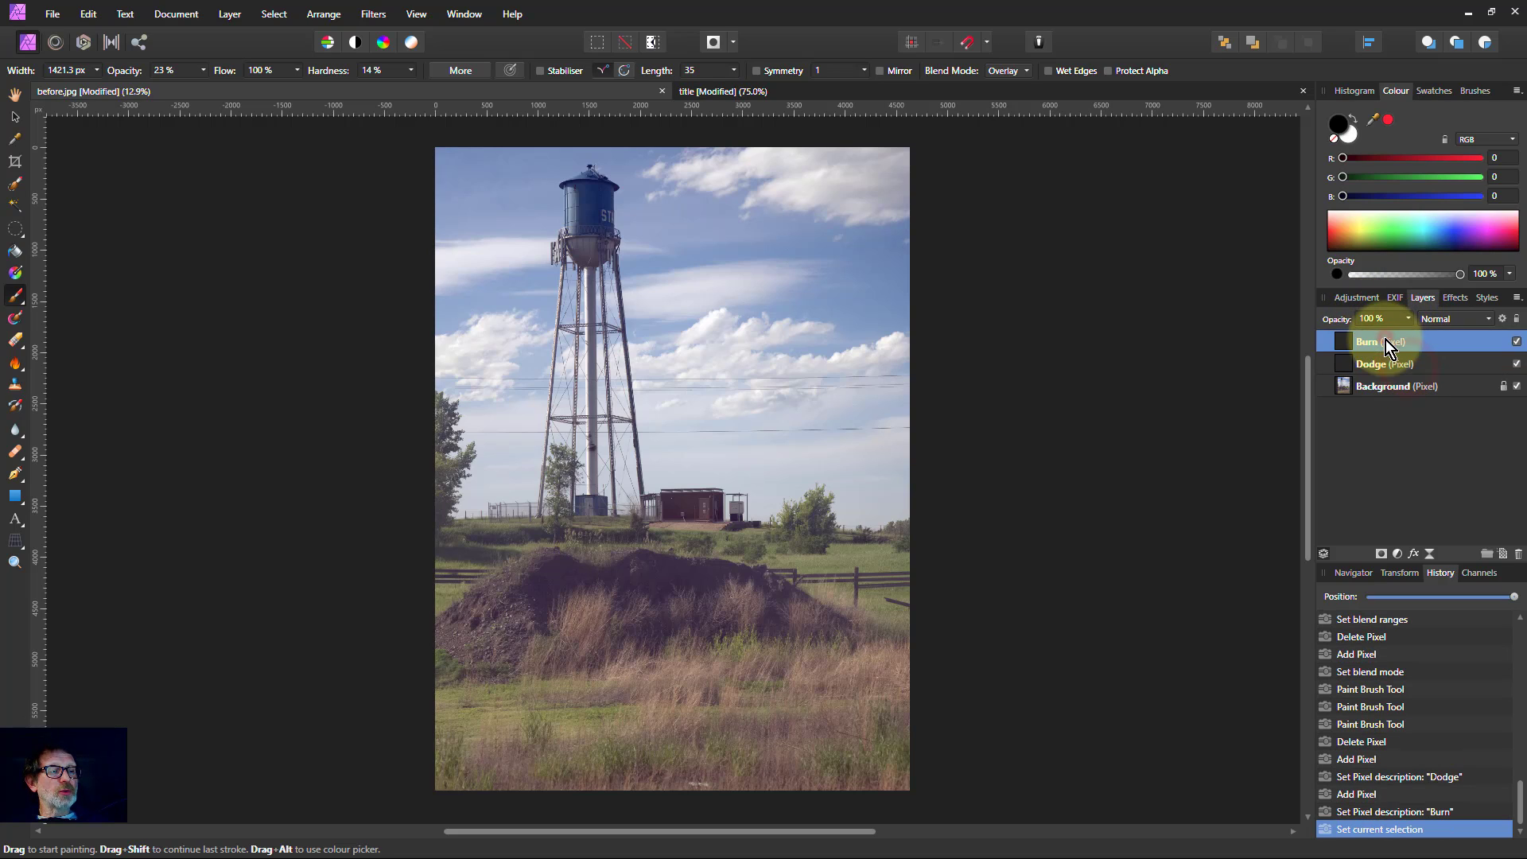
pyautogui.click(1376, 363)
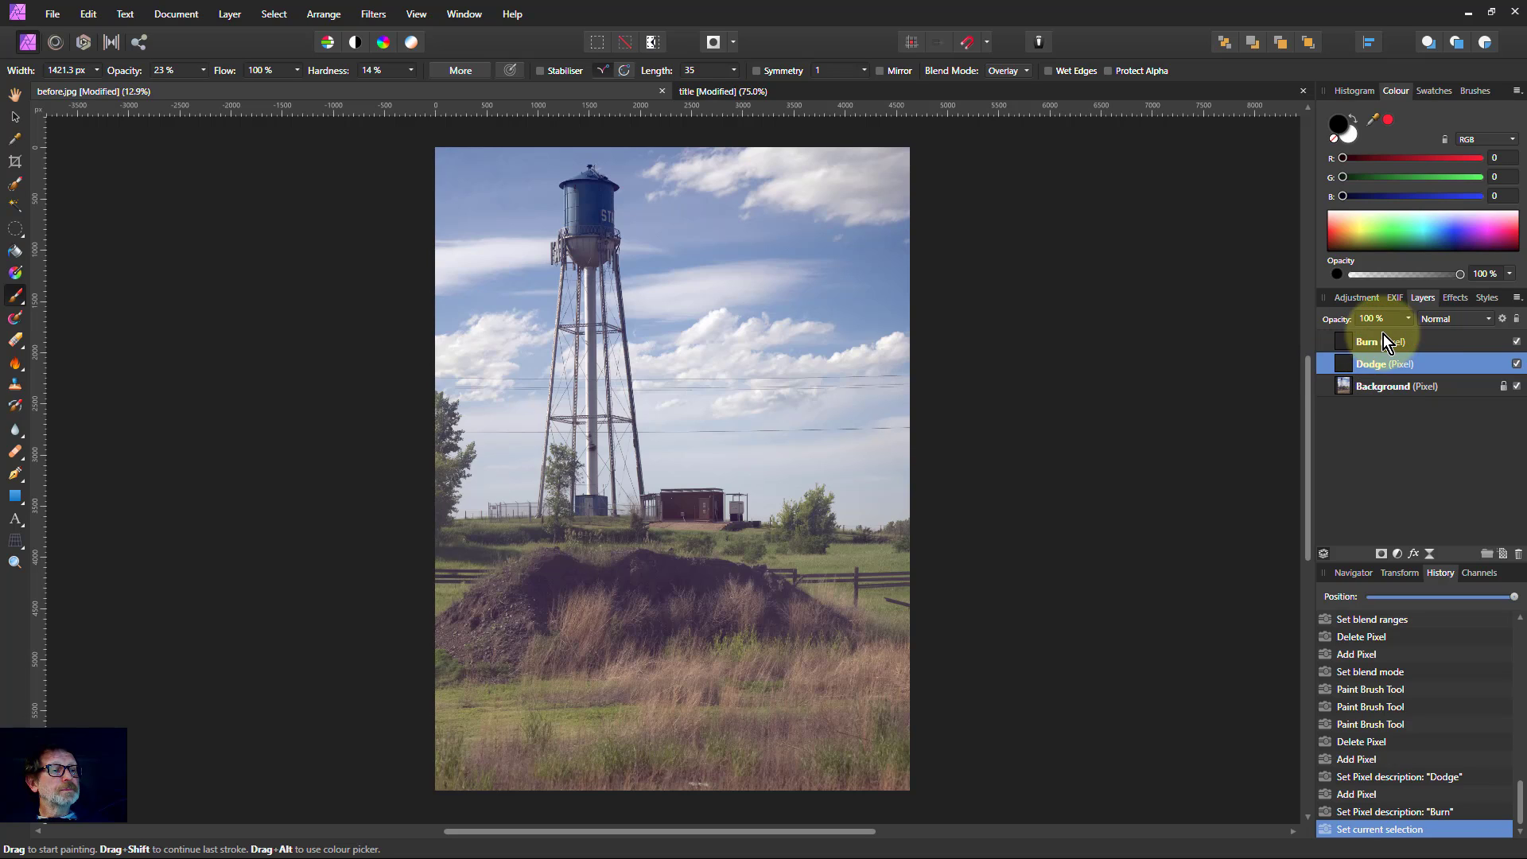
pyautogui.moveTo(1409, 319); pyautogui.dragTo(1359, 346)
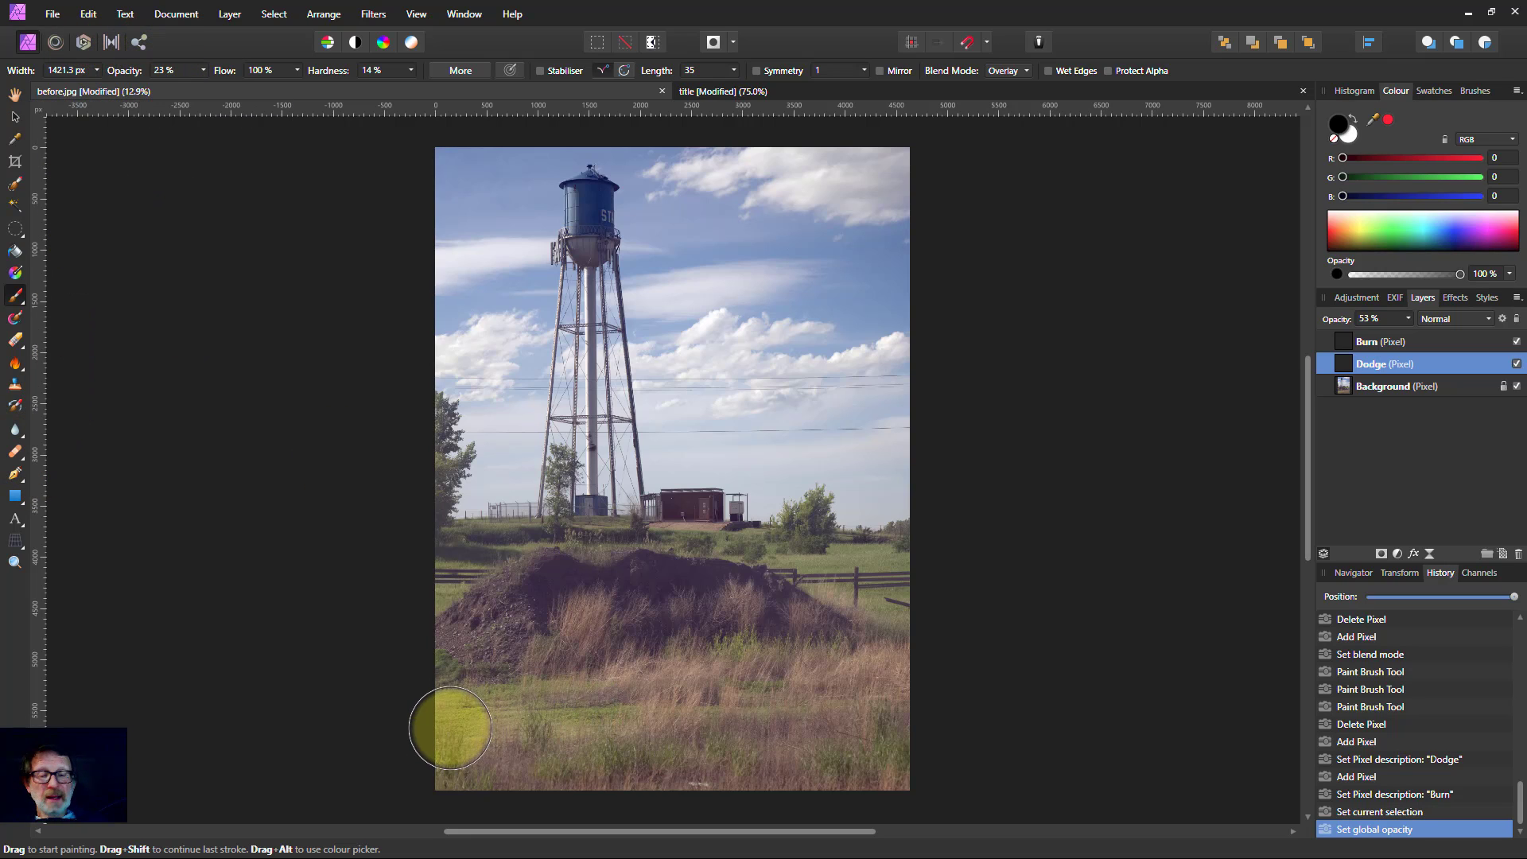
# - Paint white across the foreground grass on the Dodge layer and set that layer's blend mode to Overlay
pyautogui.click(1347, 140)
pyautogui.moveTo(454, 712)
pyautogui.mouseDown()
pyautogui.moveTo(790, 675)
pyautogui.moveTo(875, 716)
pyautogui.mouseUp()
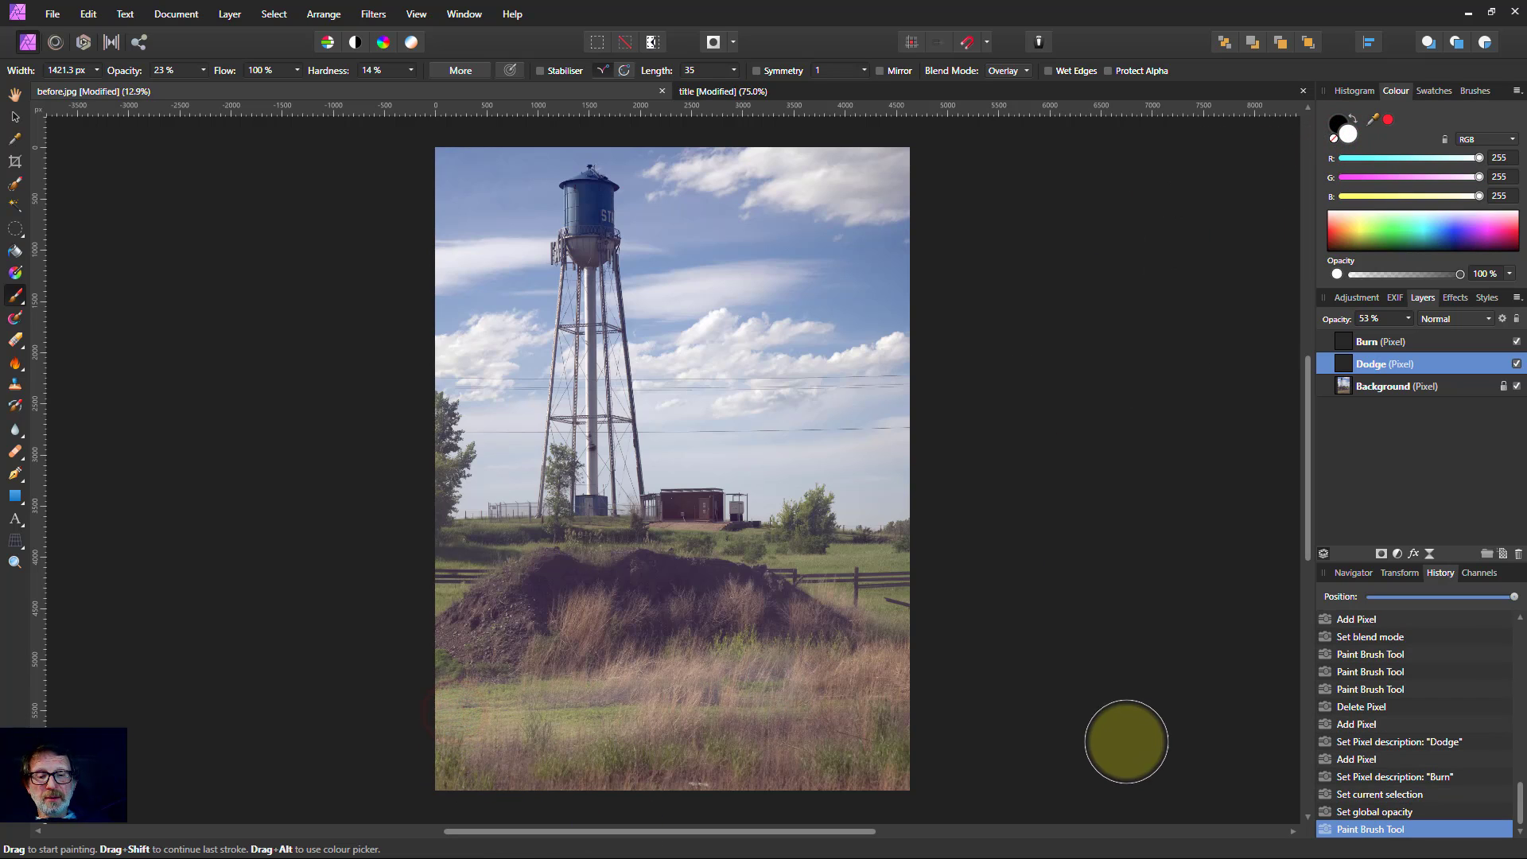
pyautogui.click(1454, 320)
pyautogui.click(1443, 553)
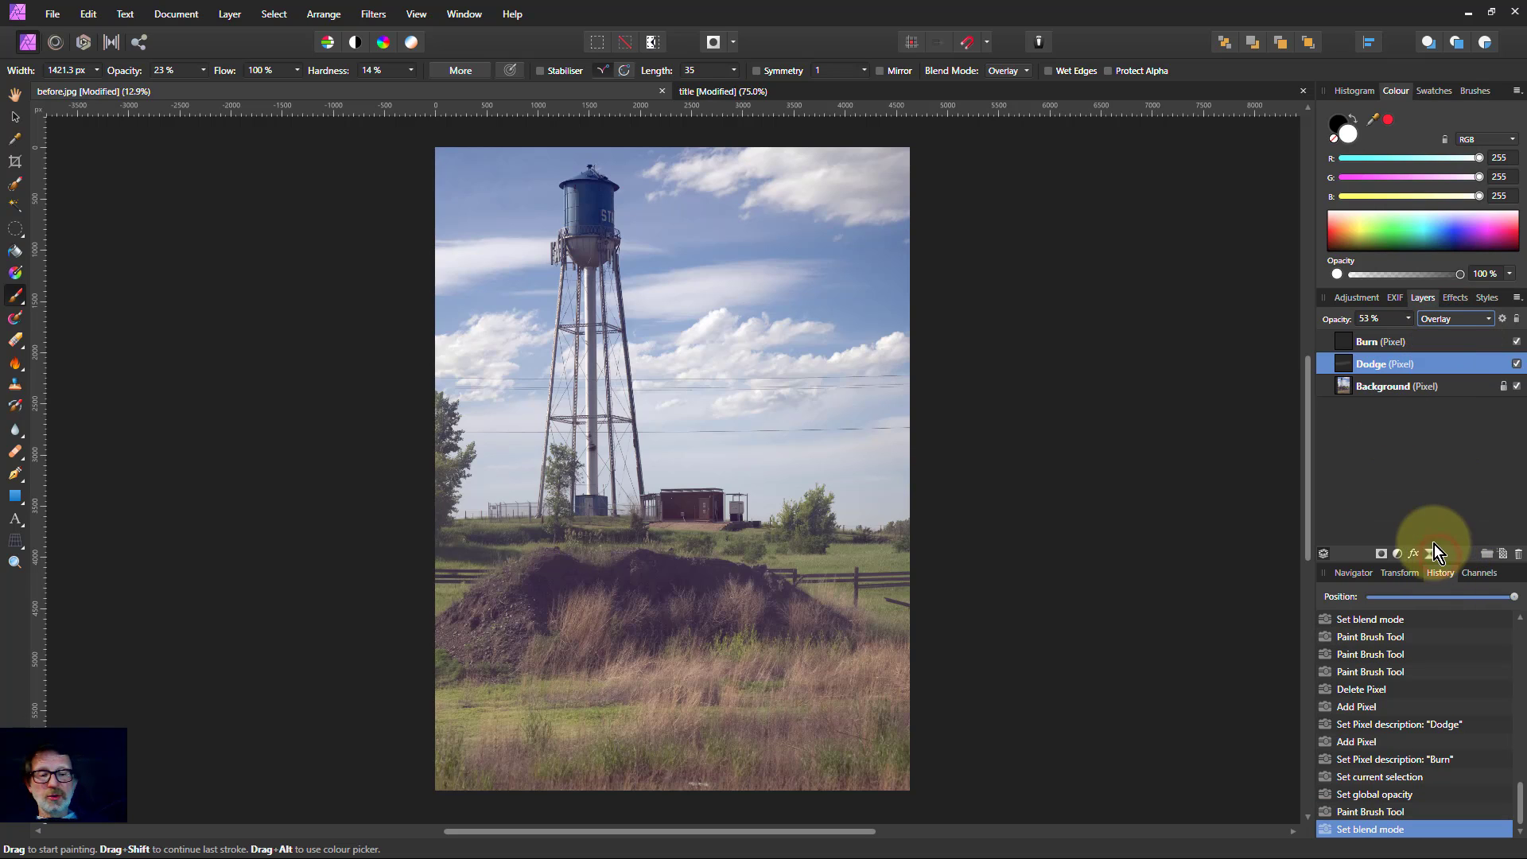
# - Set the Burn layer's blend mode to Overlay and paint black on it over the grass near the photo's bottom
pyautogui.click(1383, 344)
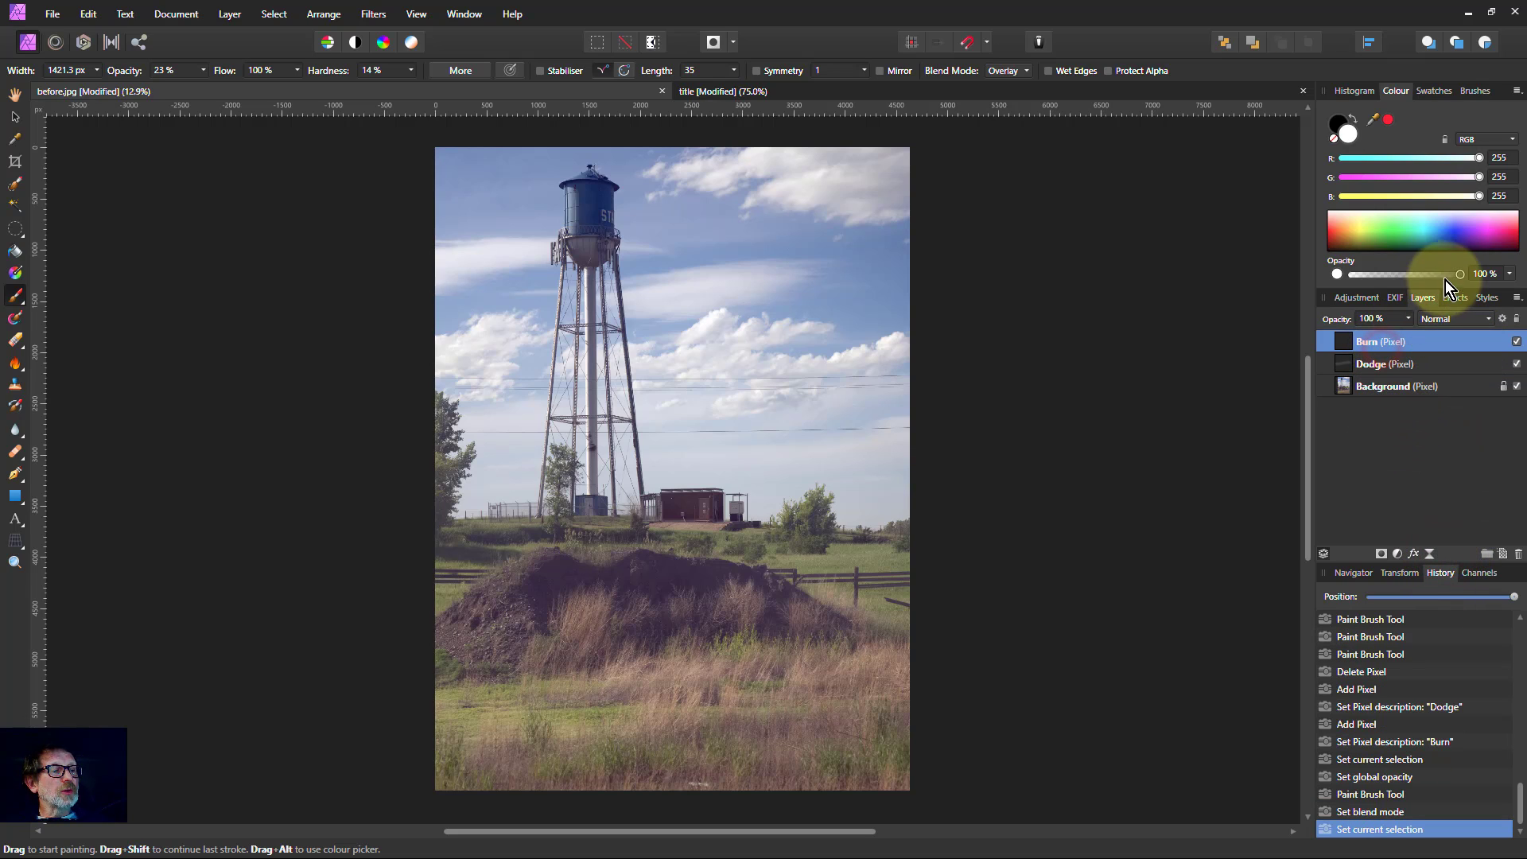
pyautogui.click(1440, 320)
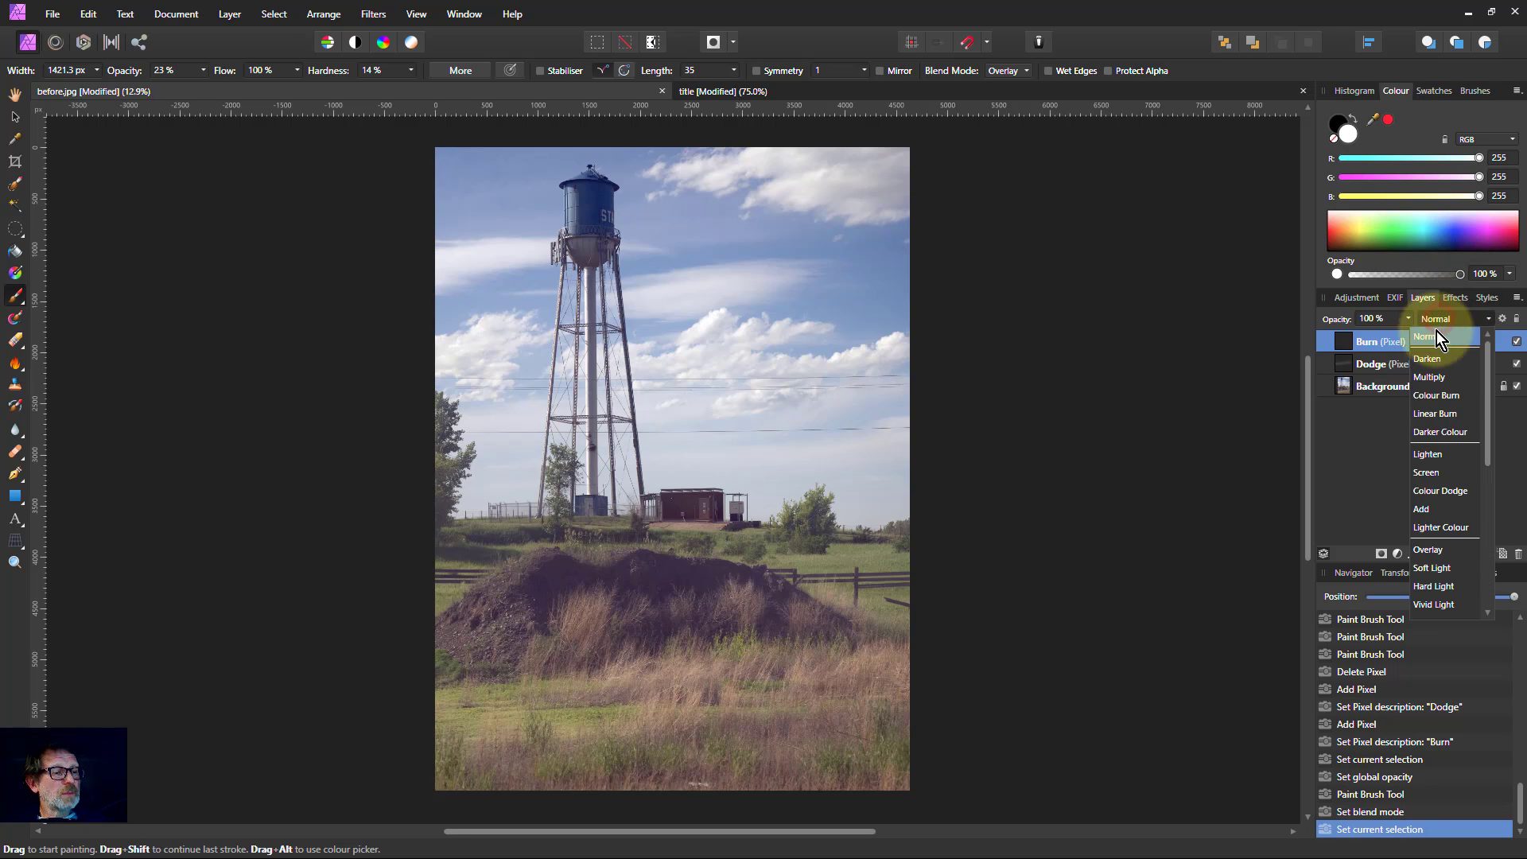
pyautogui.click(1432, 549)
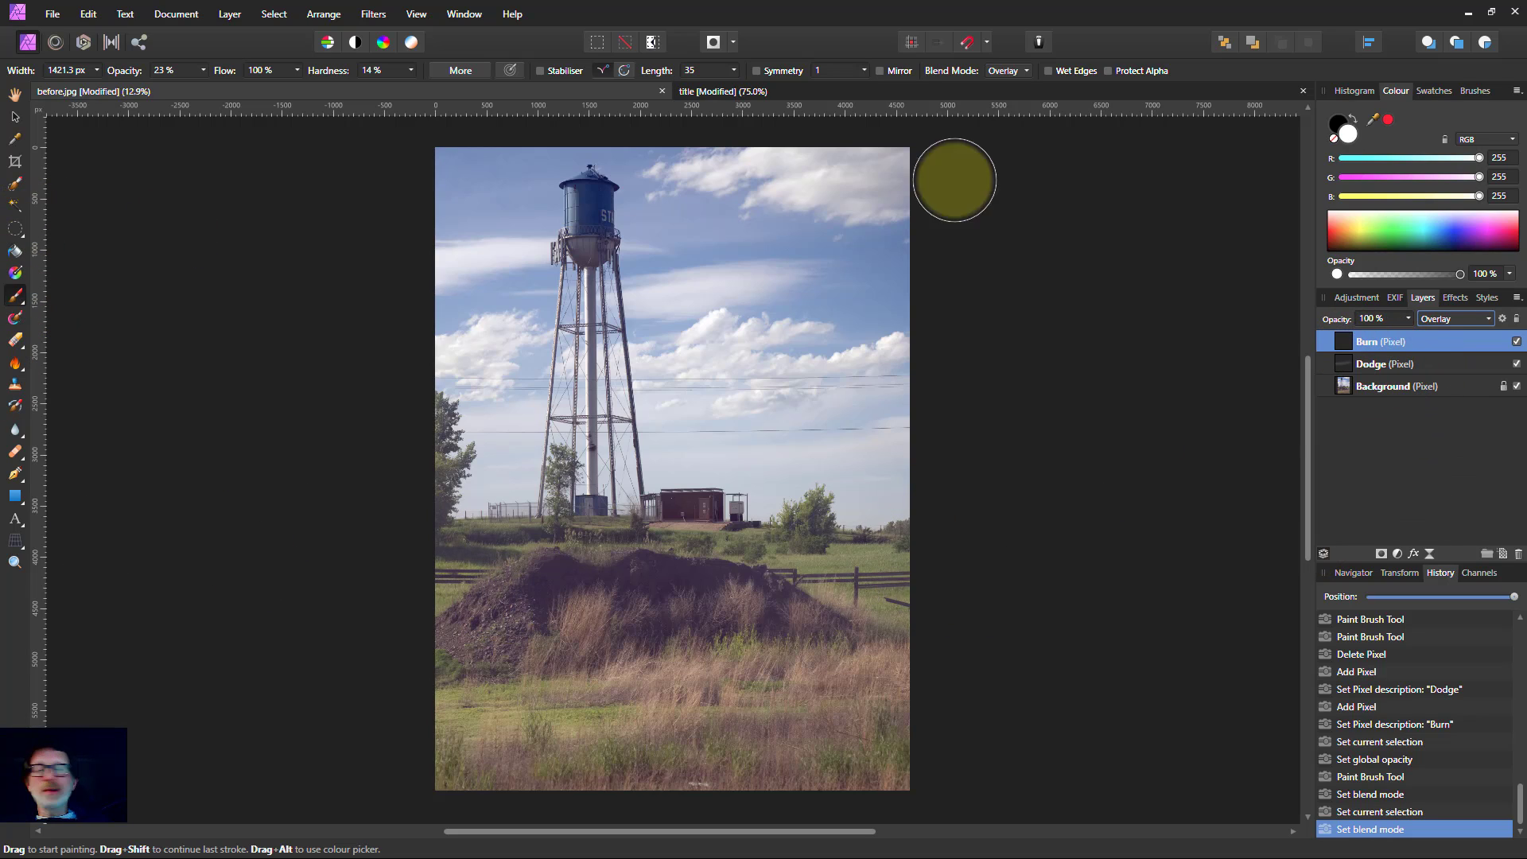
pyautogui.click(1338, 121)
pyautogui.moveTo(873, 683)
pyautogui.mouseDown()
pyautogui.moveTo(716, 767)
pyautogui.moveTo(876, 750)
pyautogui.moveTo(412, 785)
pyautogui.moveTo(1163, 745)
pyautogui.mouseUp()
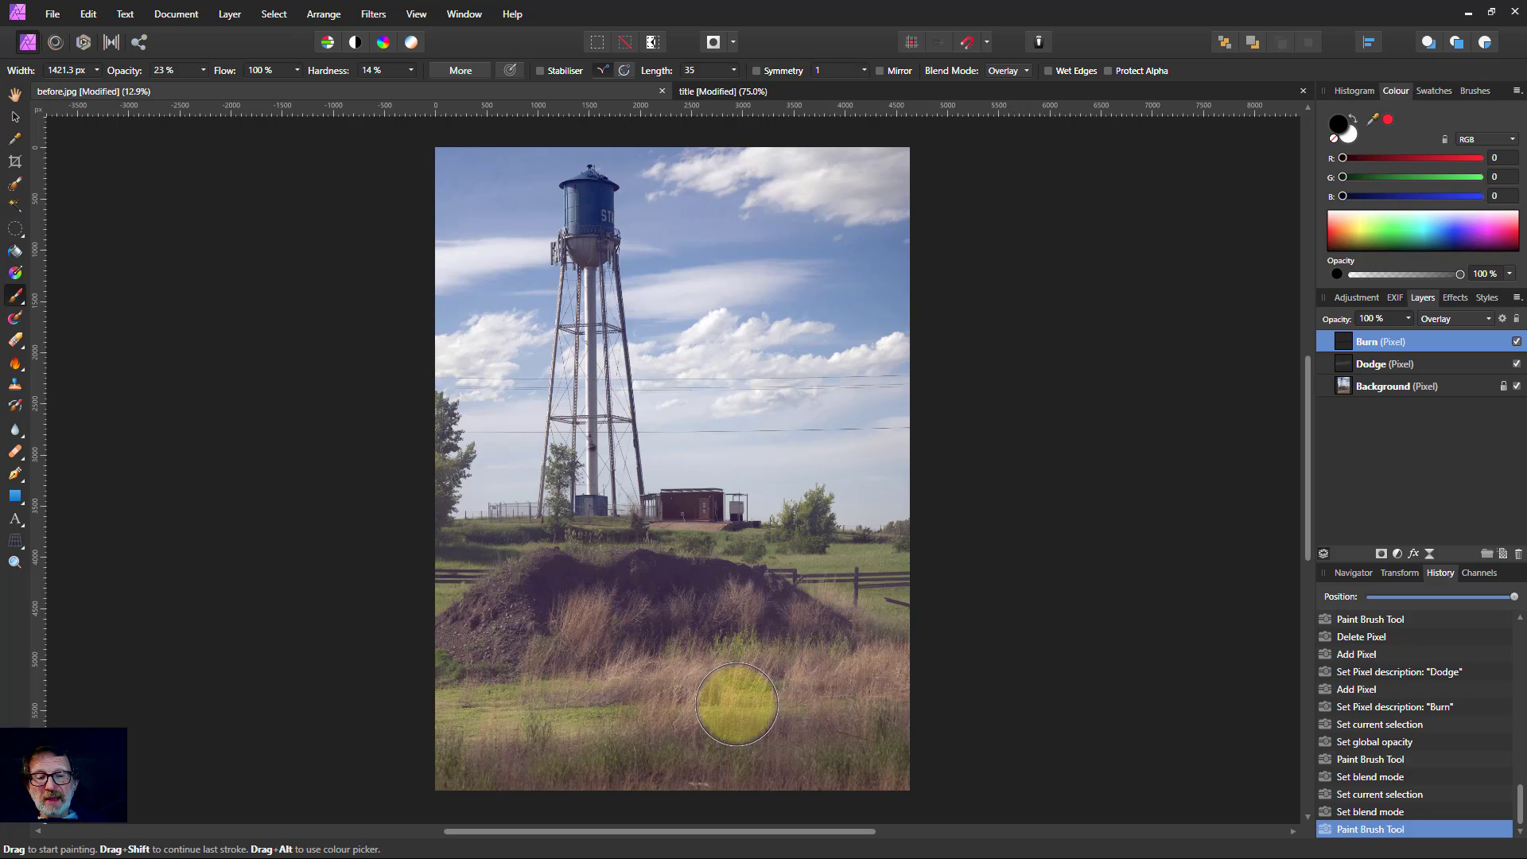
# - Readjust the Dodge layer's opacity and select the Burn layer again
pyautogui.click(1370, 362)
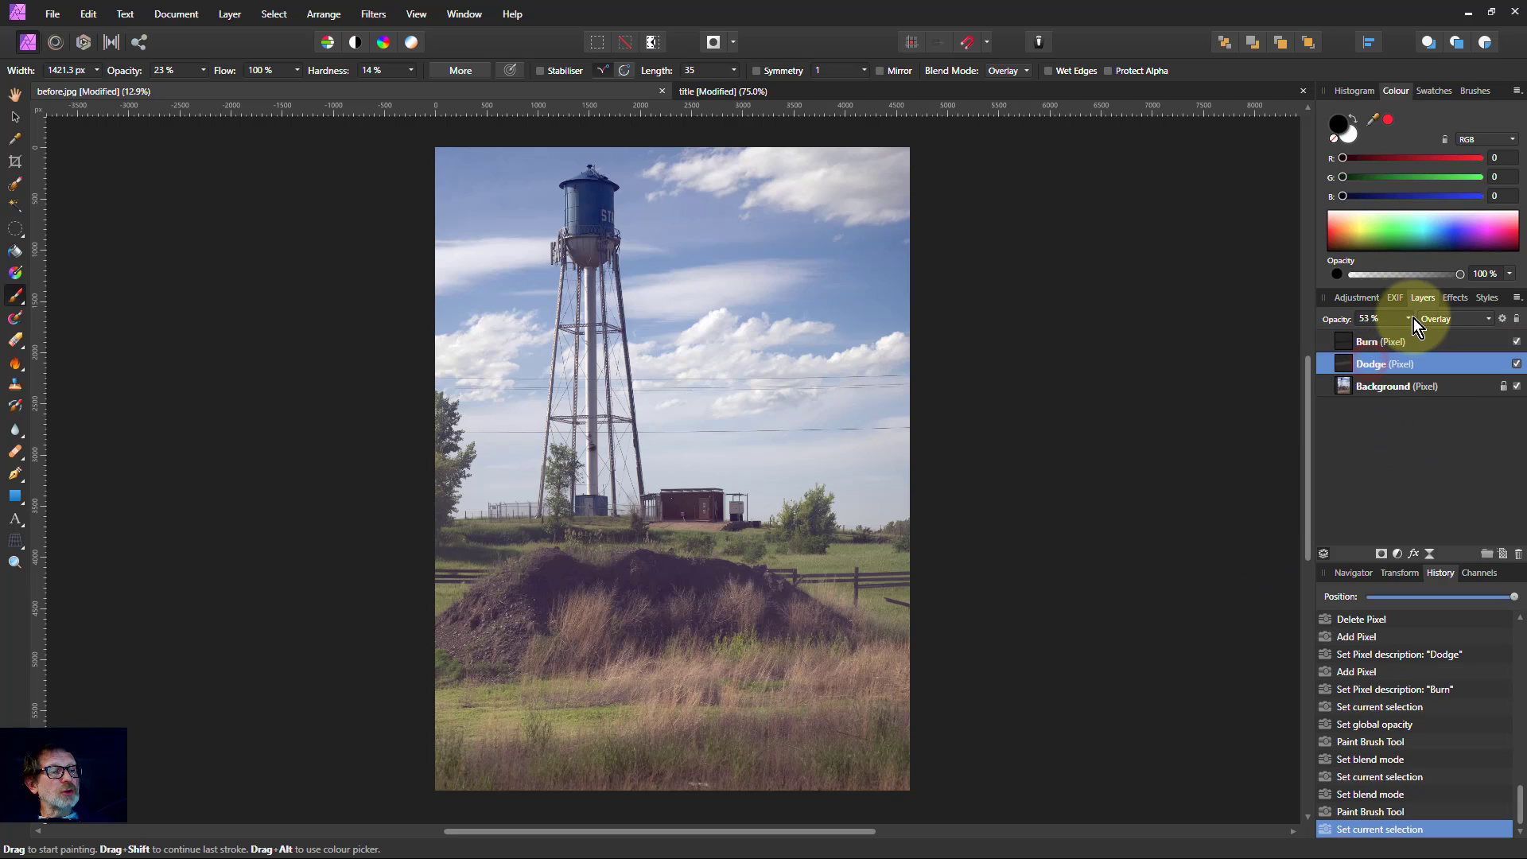
pyautogui.moveTo(1315, 342)
pyautogui.mouseDown()
pyautogui.moveTo(1392, 334)
pyautogui.moveTo(1400, 346)
pyautogui.mouseUp()
pyautogui.click(1350, 343)
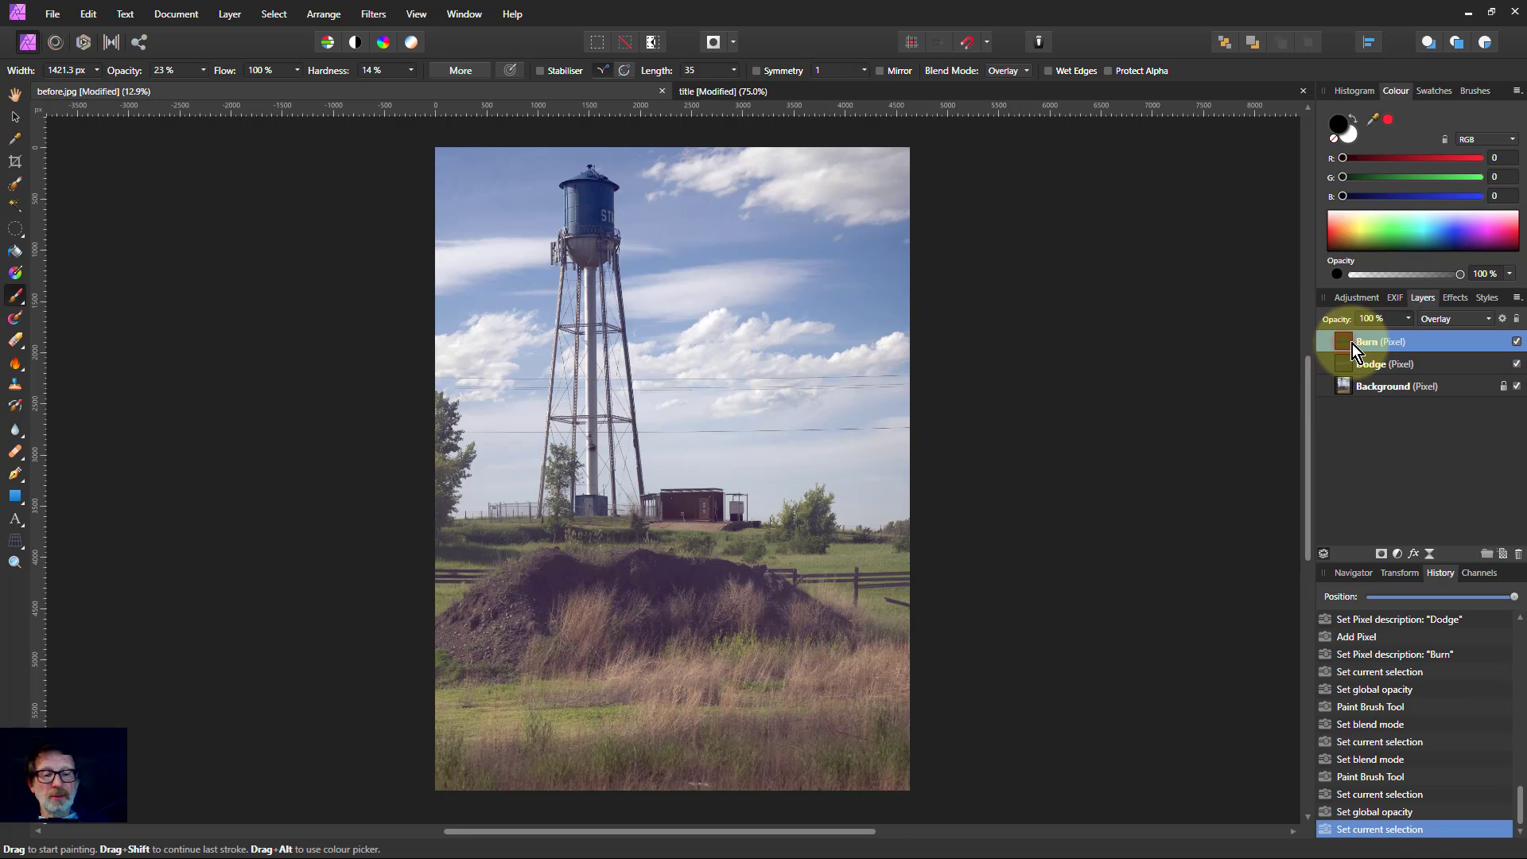